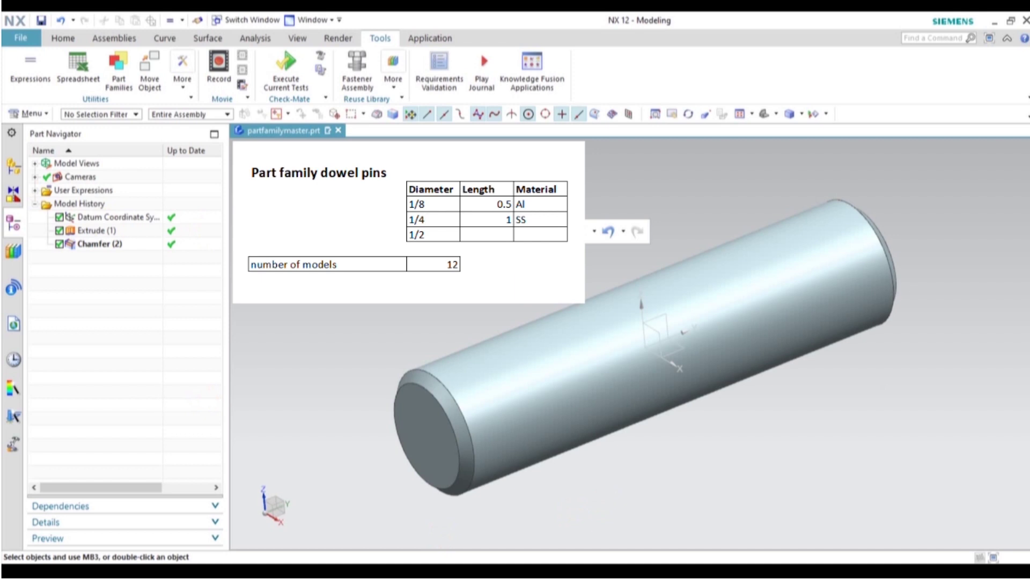
Check the part's expressions, and drive the circle's diameter dimension in the Extrude (1) sketch with the DIAMETER expression.
key(ctrl+e)
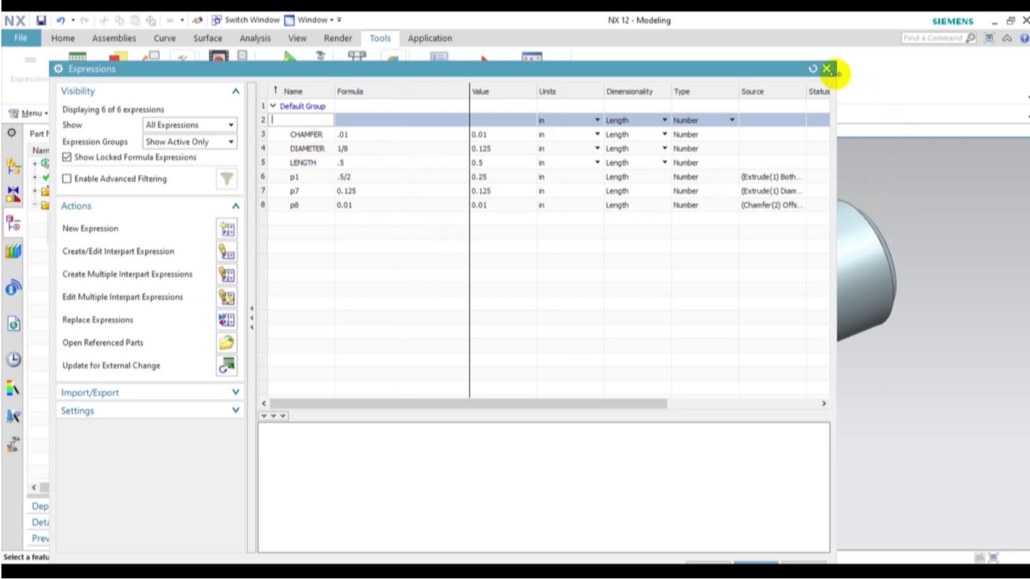
click(825, 69)
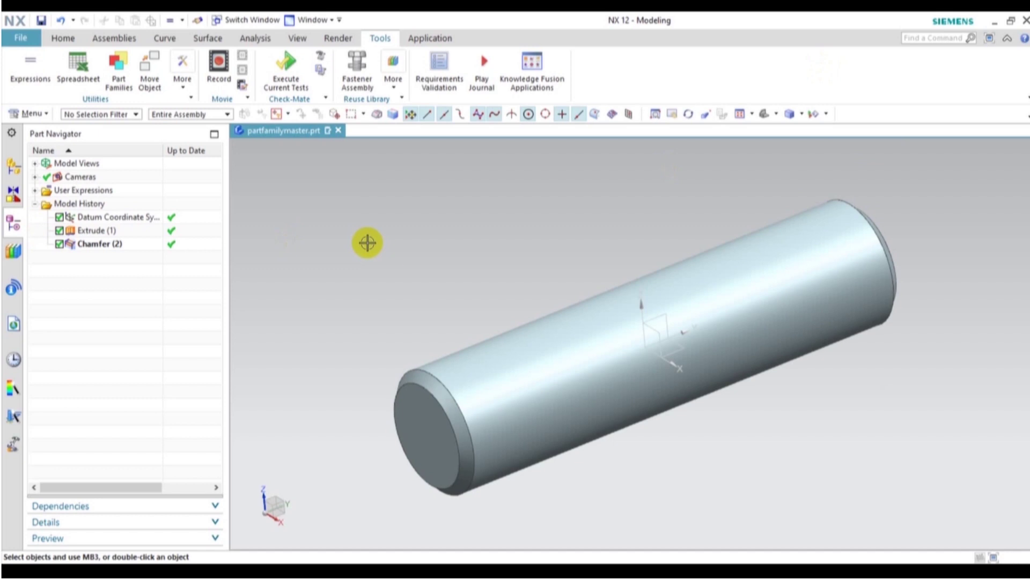
click(137, 238)
right_click(137, 239)
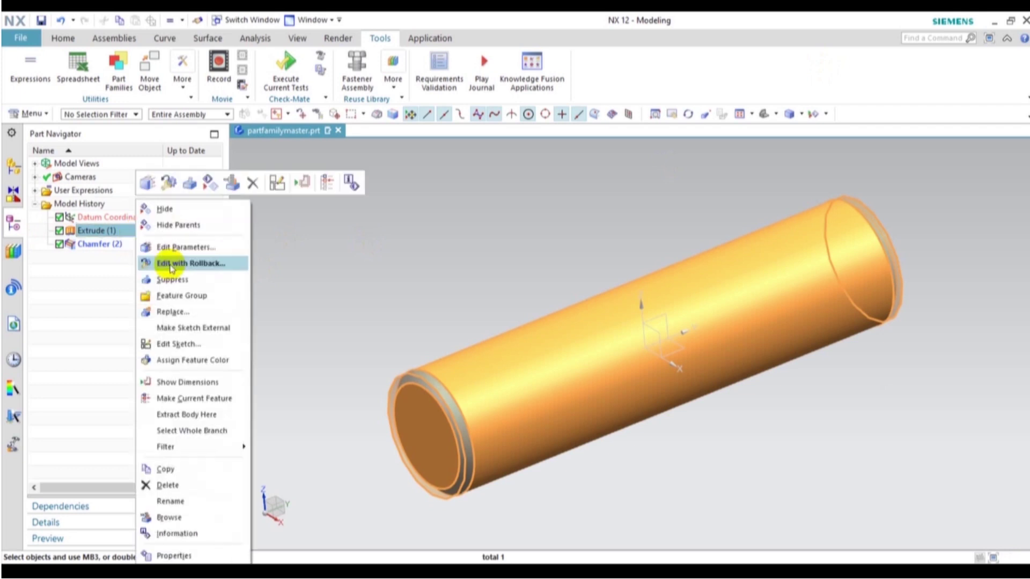
click(173, 267)
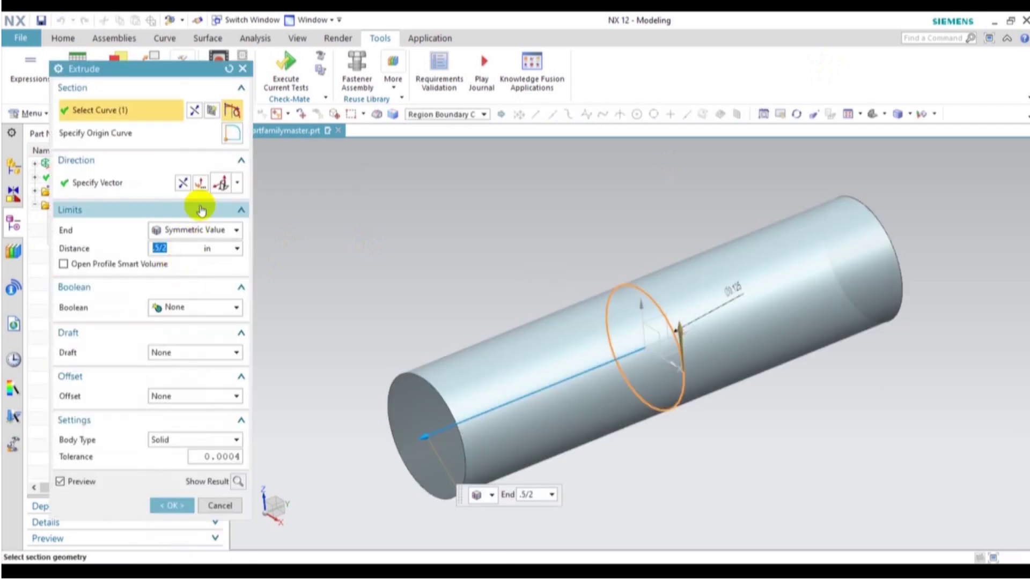
click(210, 111)
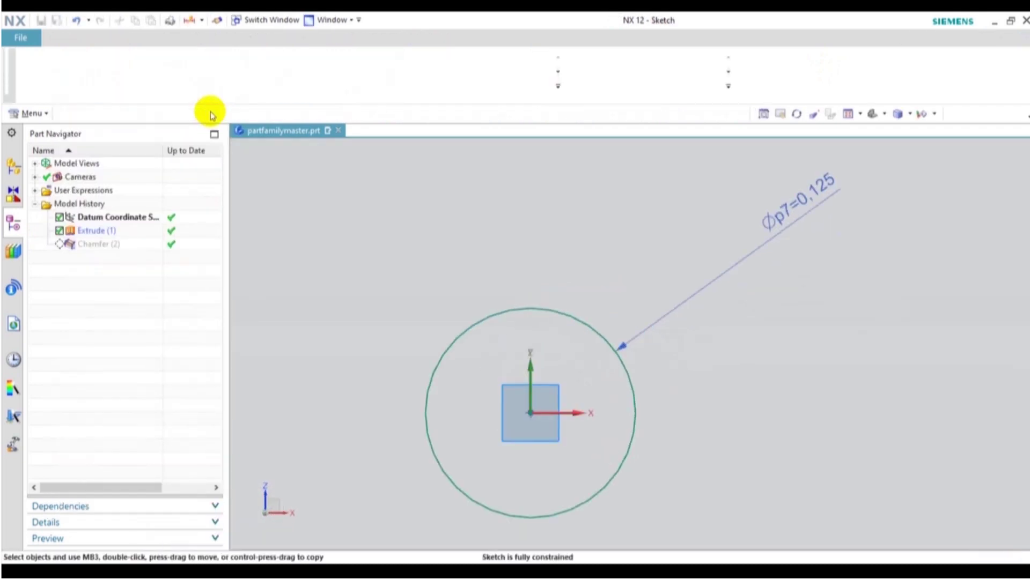
double_click(793, 202)
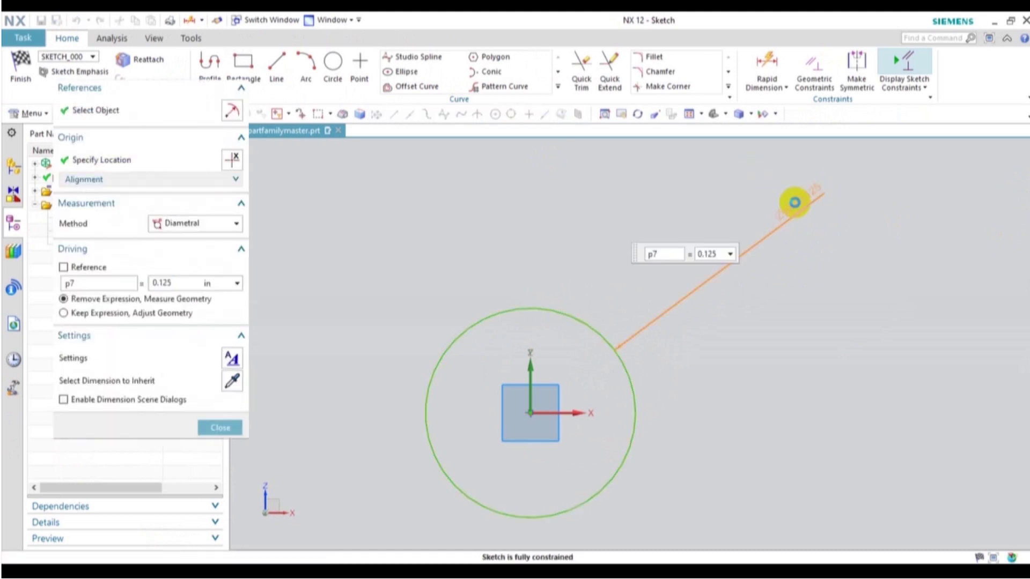
double_click(721, 251)
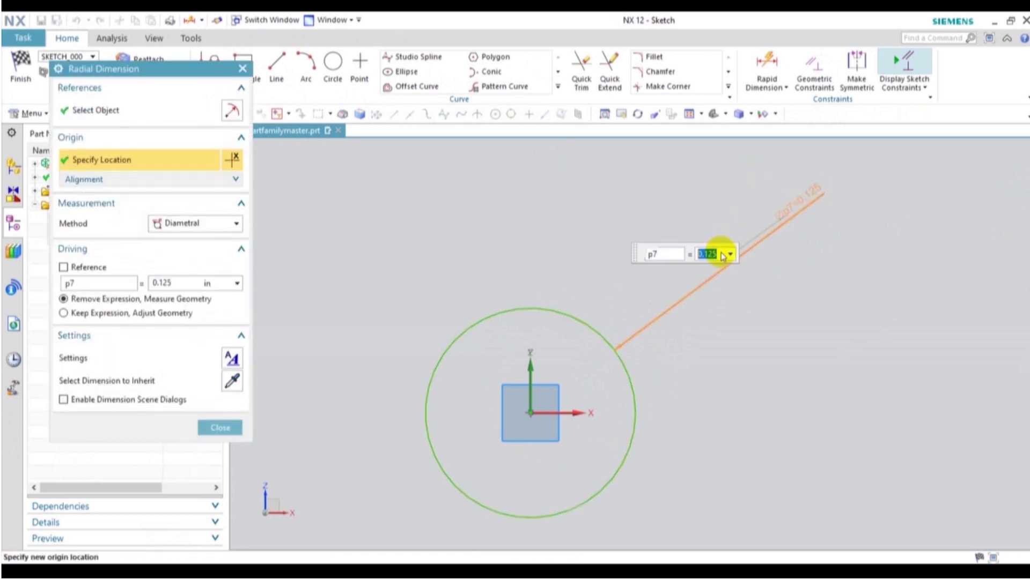
text(diam)
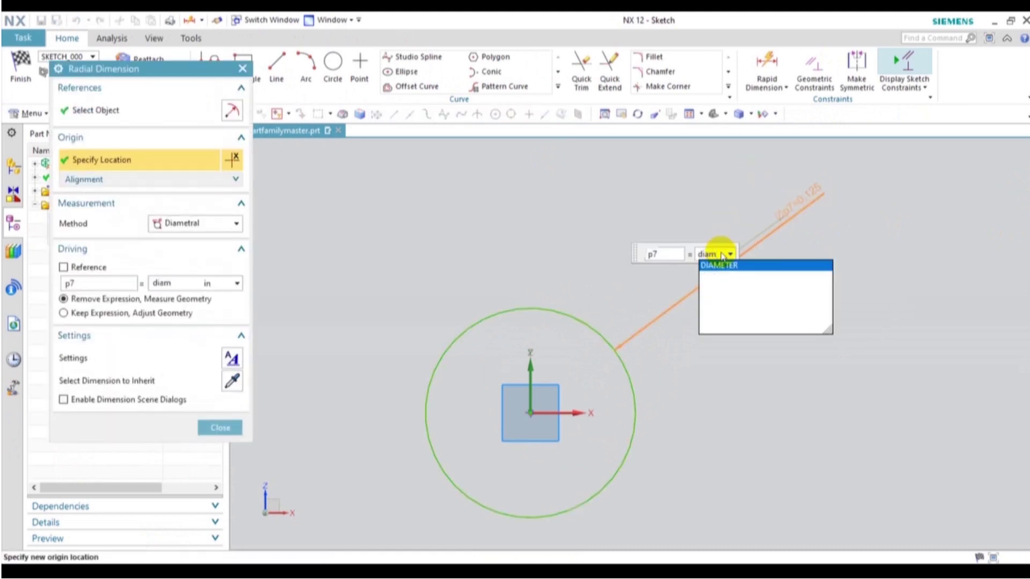
key(Return)
key(Return)
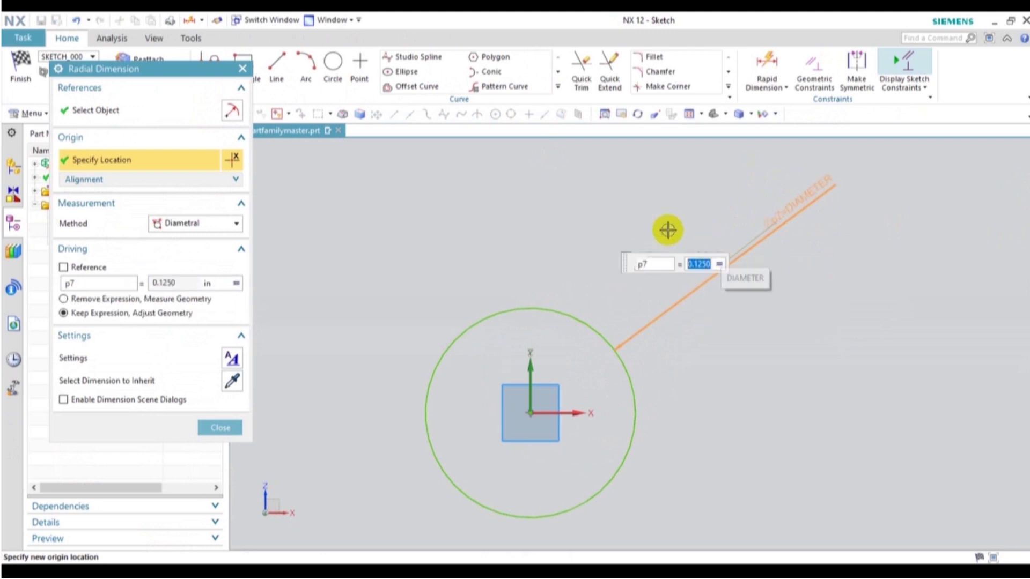
click(220, 427)
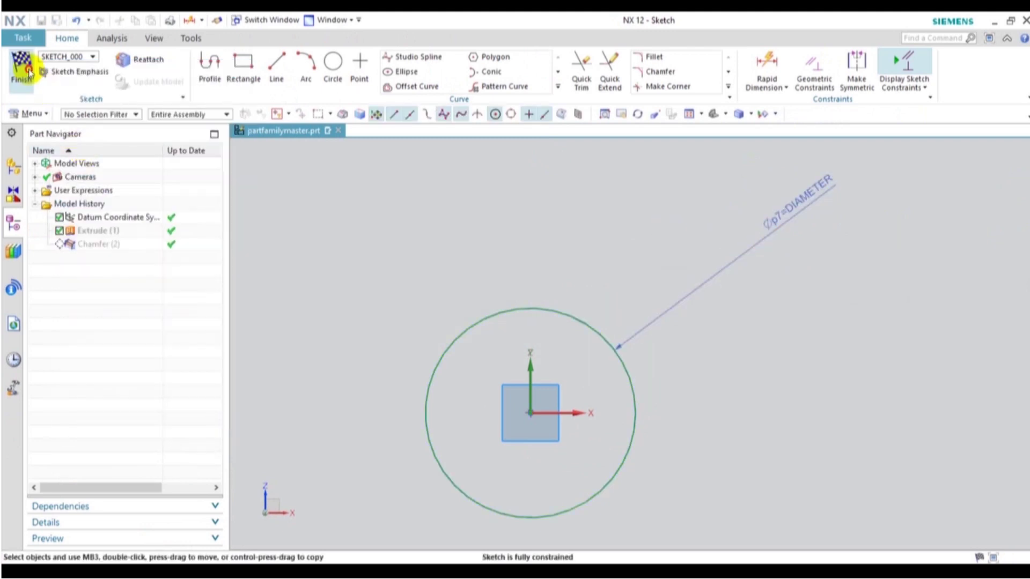
click(28, 72)
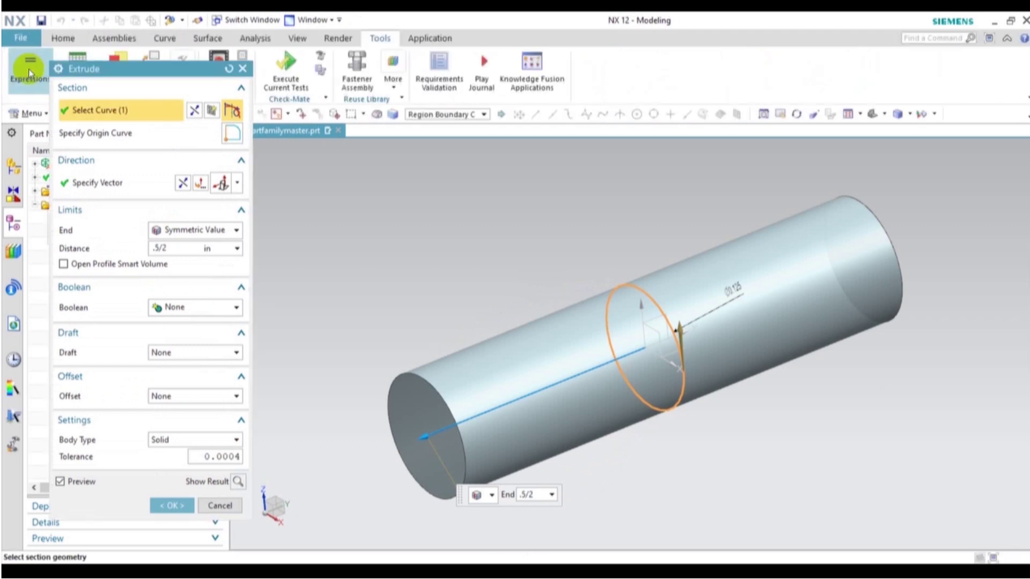
Set the extrude's symmetric distance to LENGTH/2 and accept the edited feature.
click(190, 249)
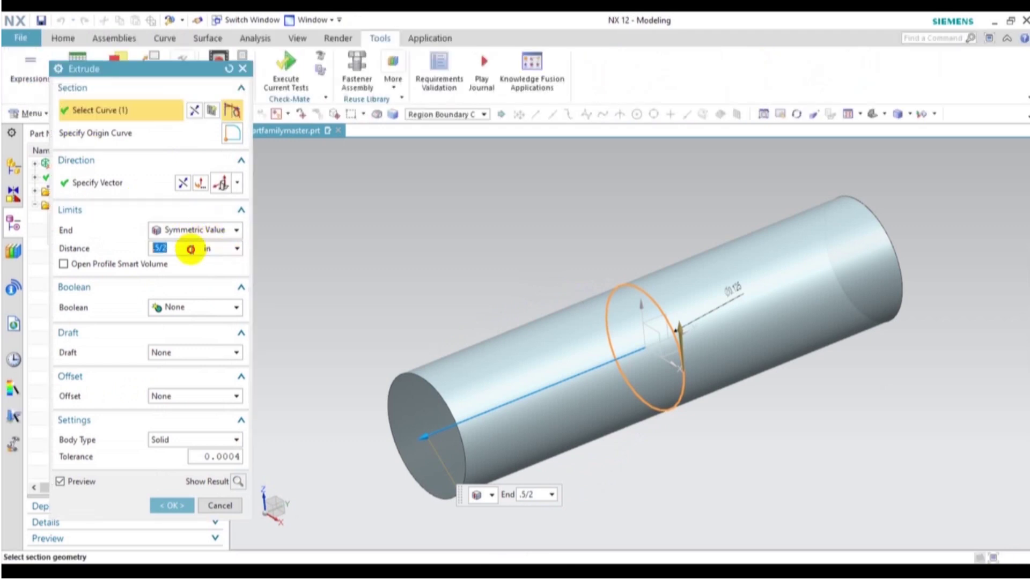
text(LENGTH)
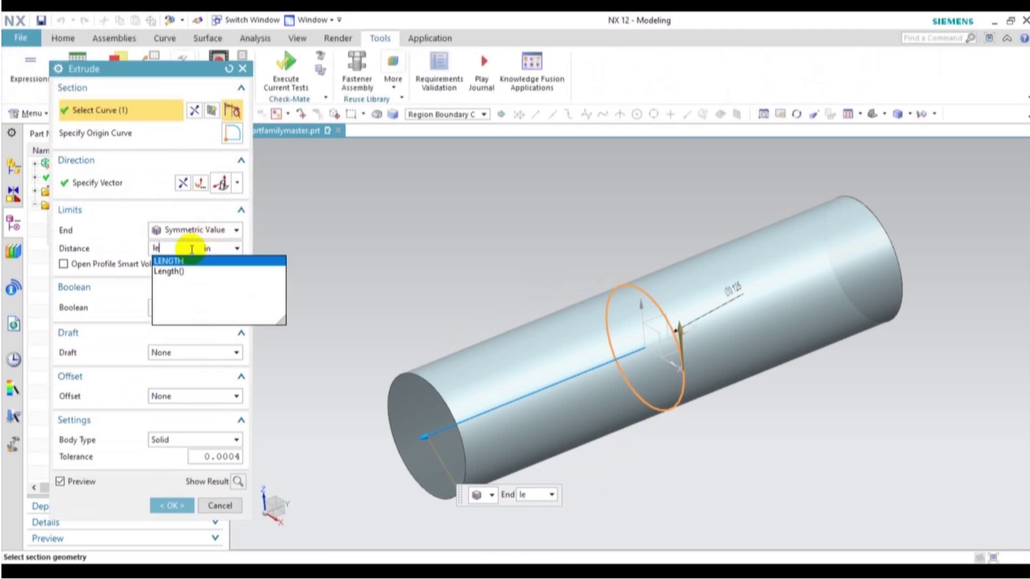
text(/2)
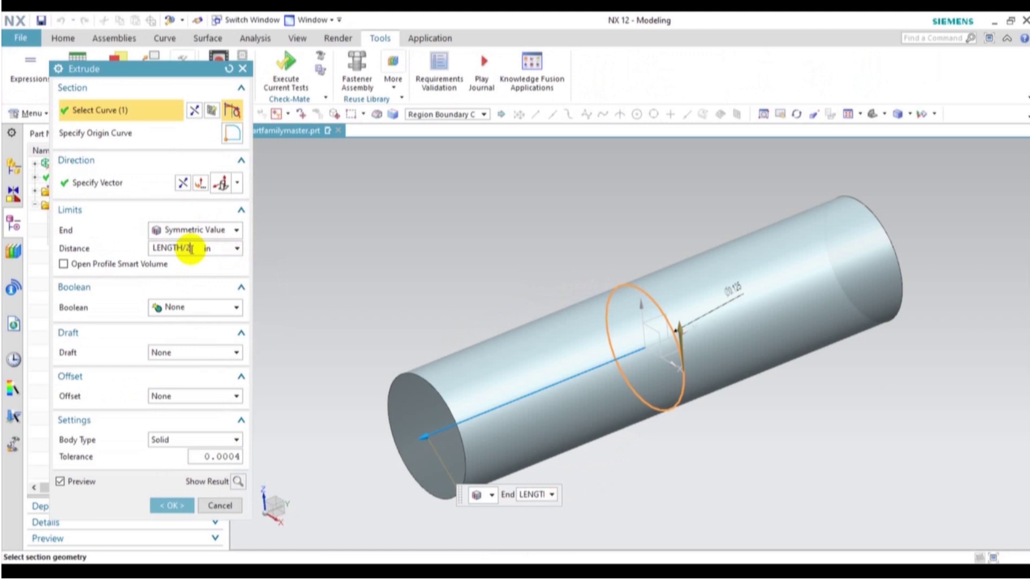
key(Return)
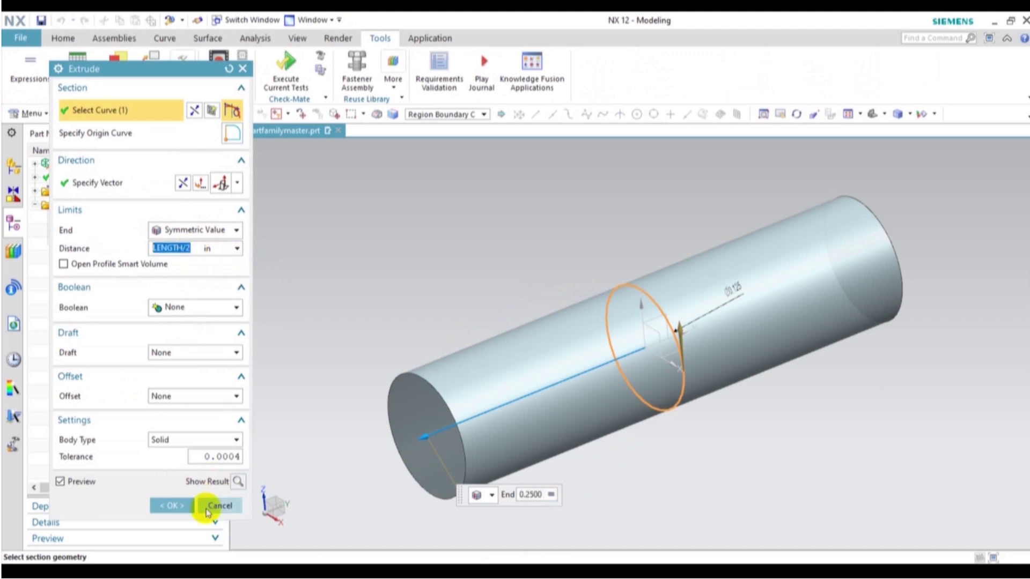
click(172, 505)
Edit Chamfer (2) so its symmetric offset distance is driven by the CHAMFER expression.
double_click(124, 249)
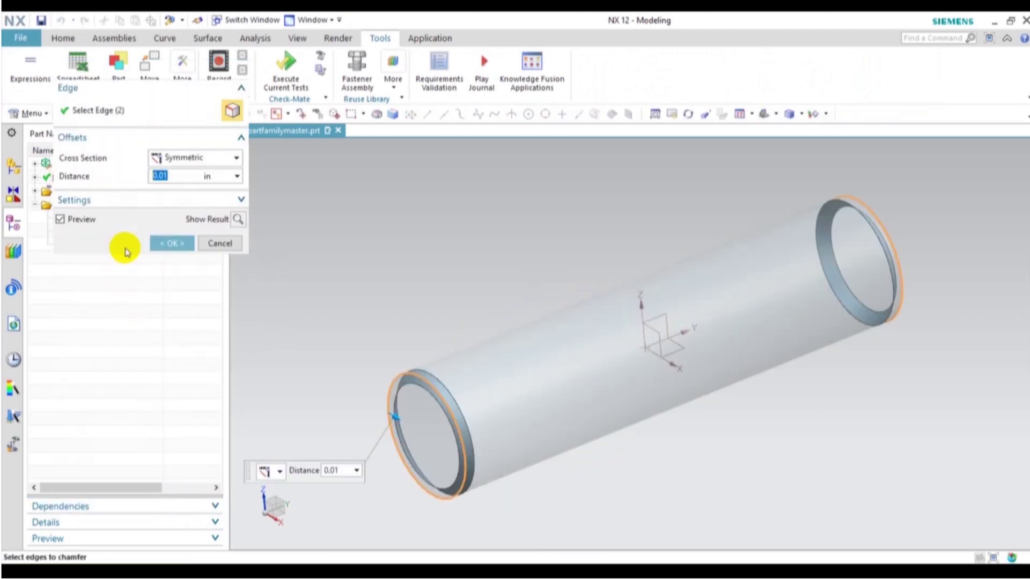
click(186, 175)
drag(186, 175, 152, 176)
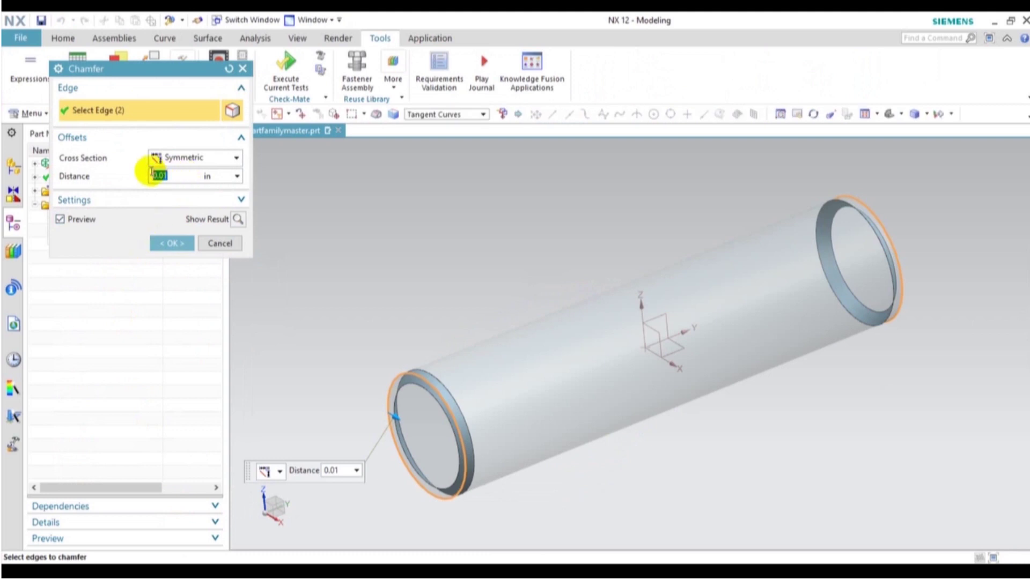
key(BackSpace)
text(cham)
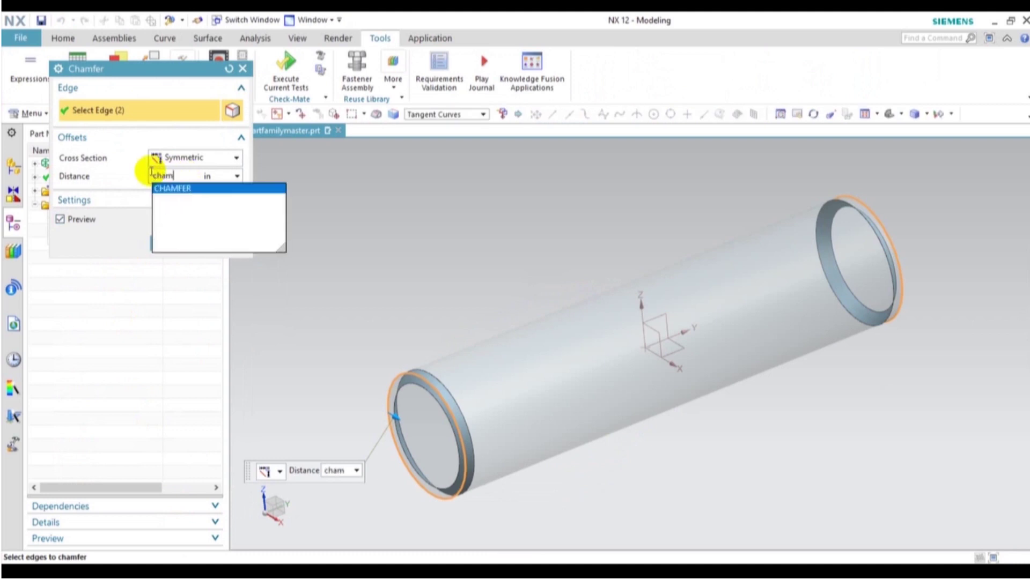
key(Return)
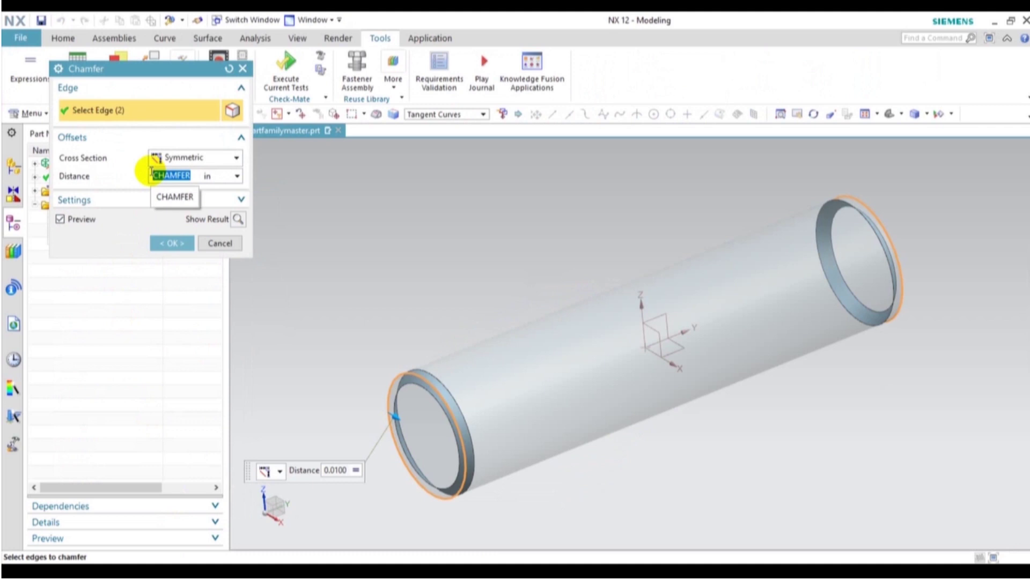
click(181, 241)
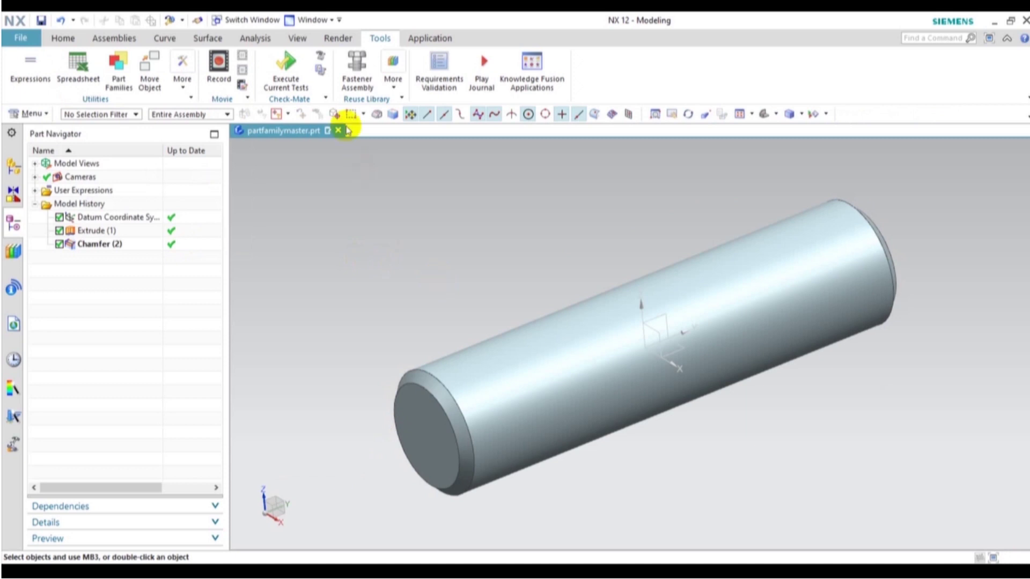
Assign the library material Aluminum_6061 to the dowel pin body.
click(182, 80)
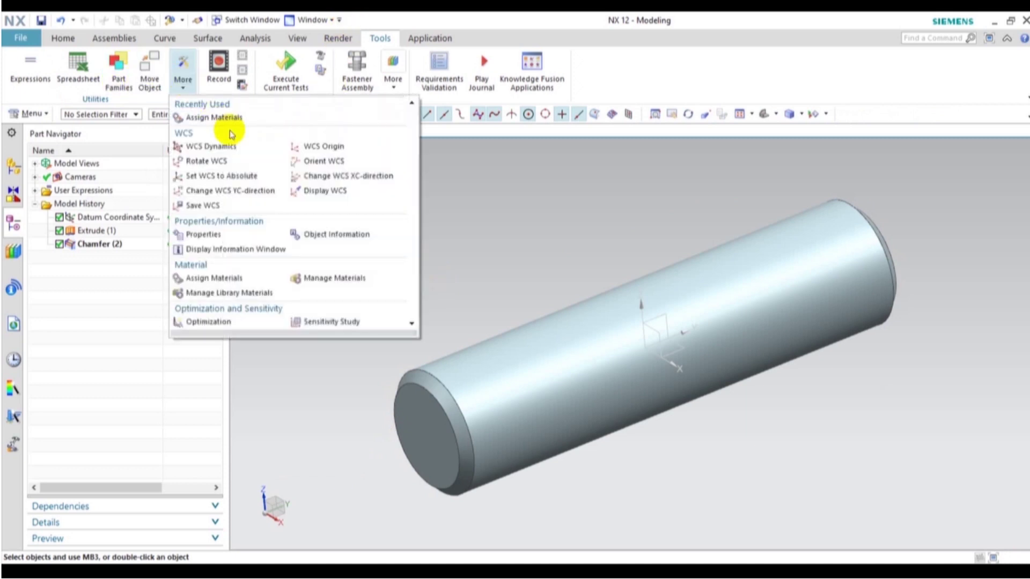
click(215, 119)
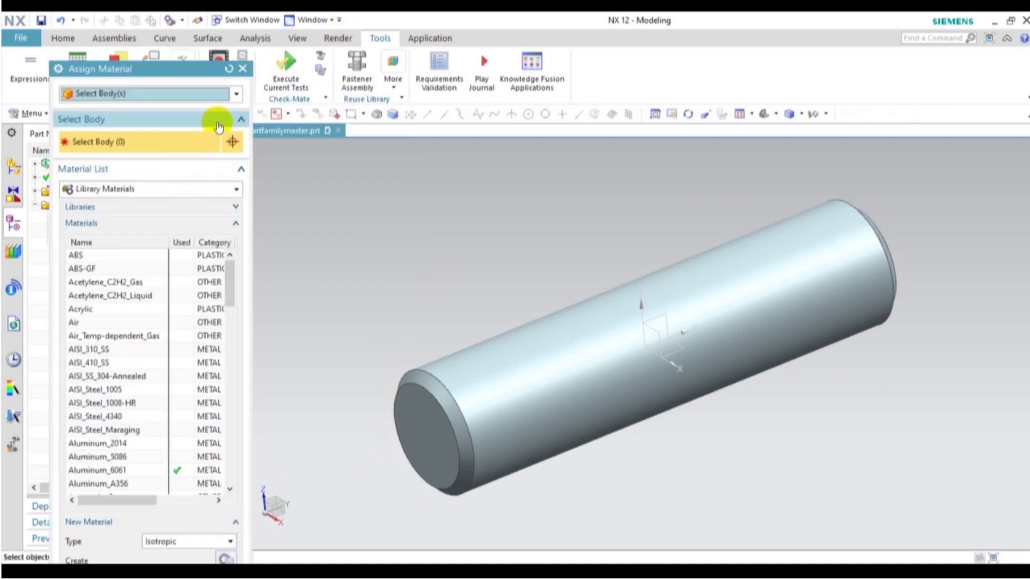
click(119, 471)
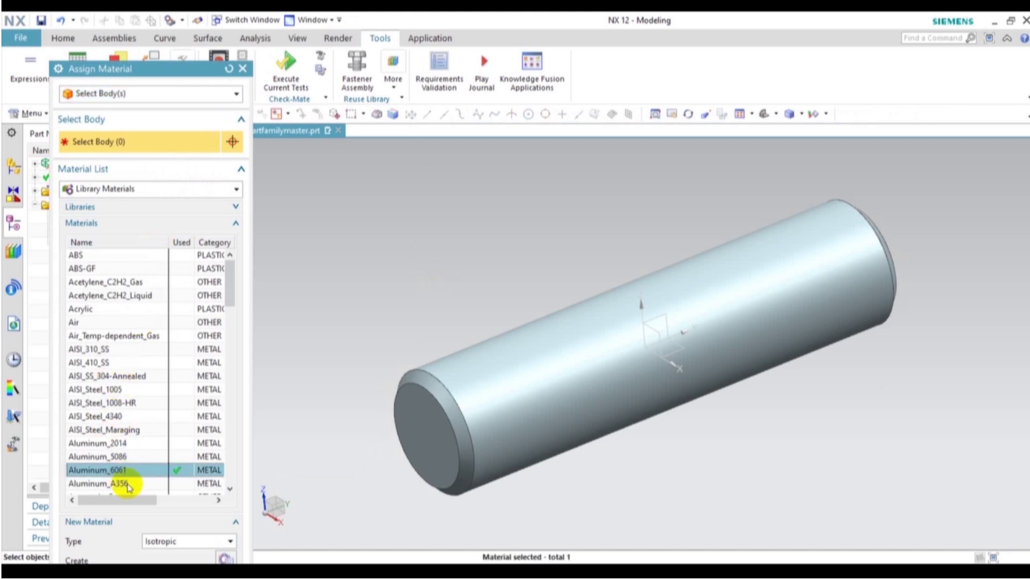
click(577, 391)
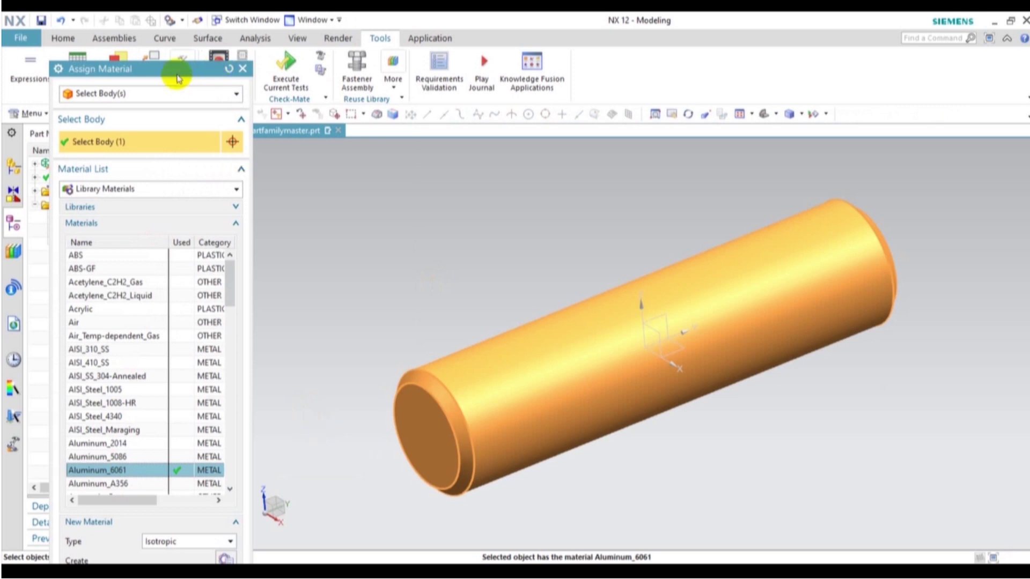
drag(172, 68, 178, 34)
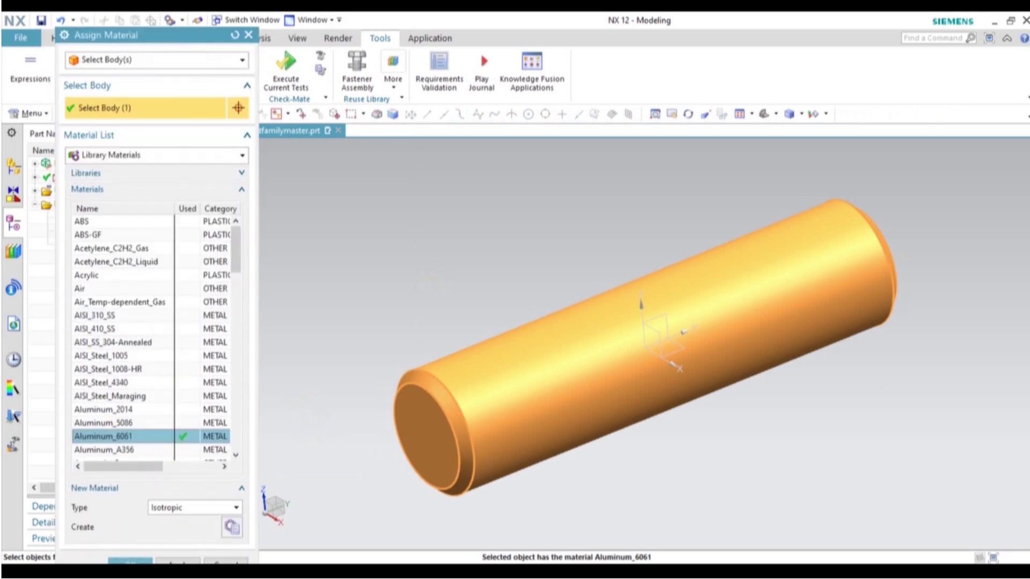
click(130, 561)
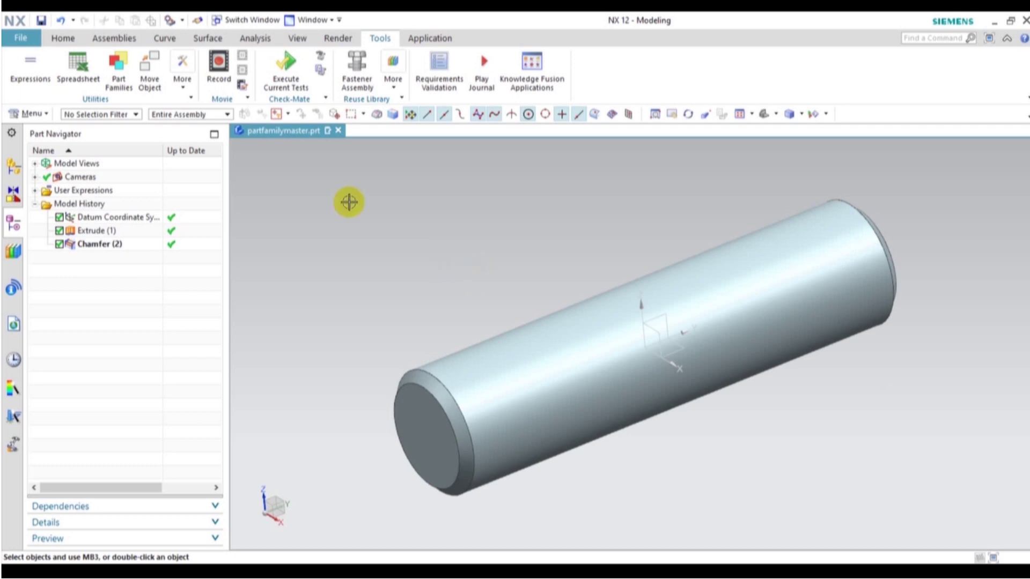
Start a part family definition and add the CHAMFER, DIAMETER and LENGTH expressions as spreadsheet columns.
click(130, 82)
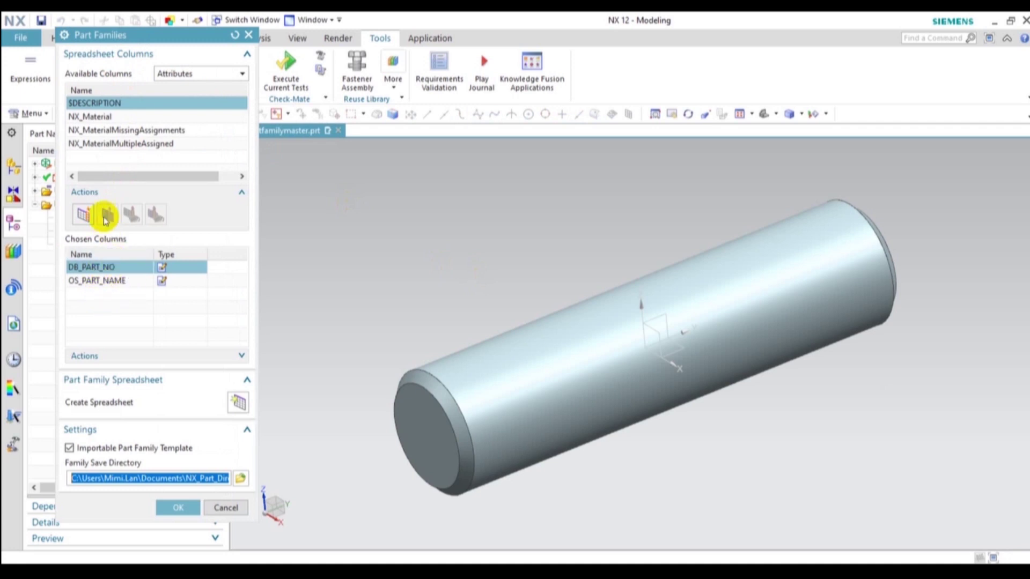
click(207, 75)
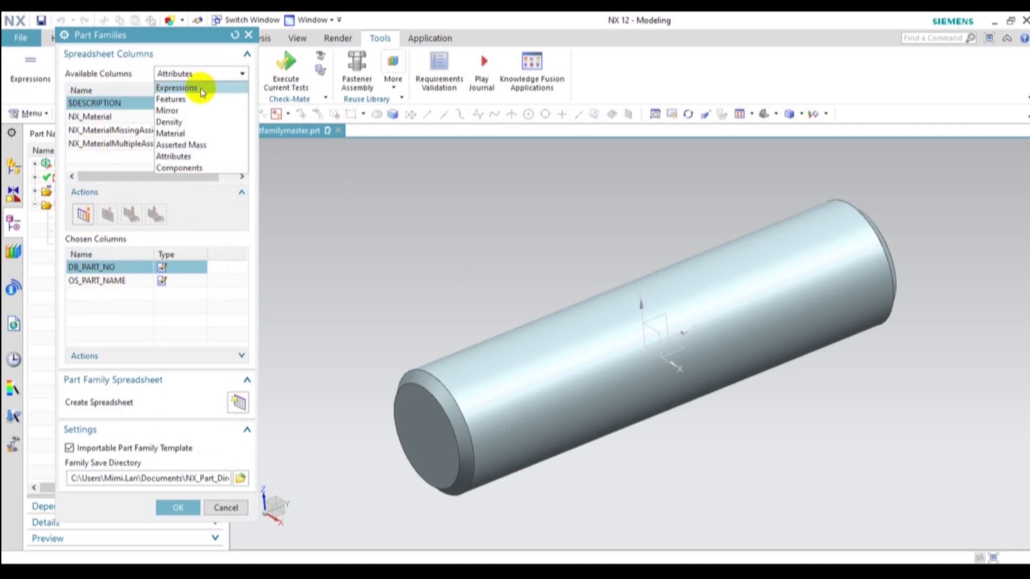
click(202, 88)
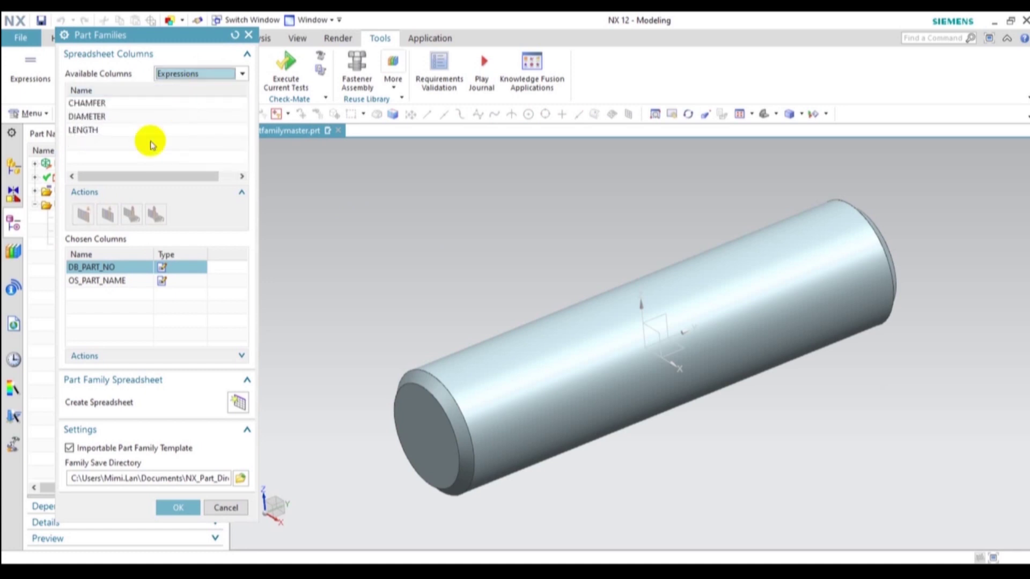
click(89, 102)
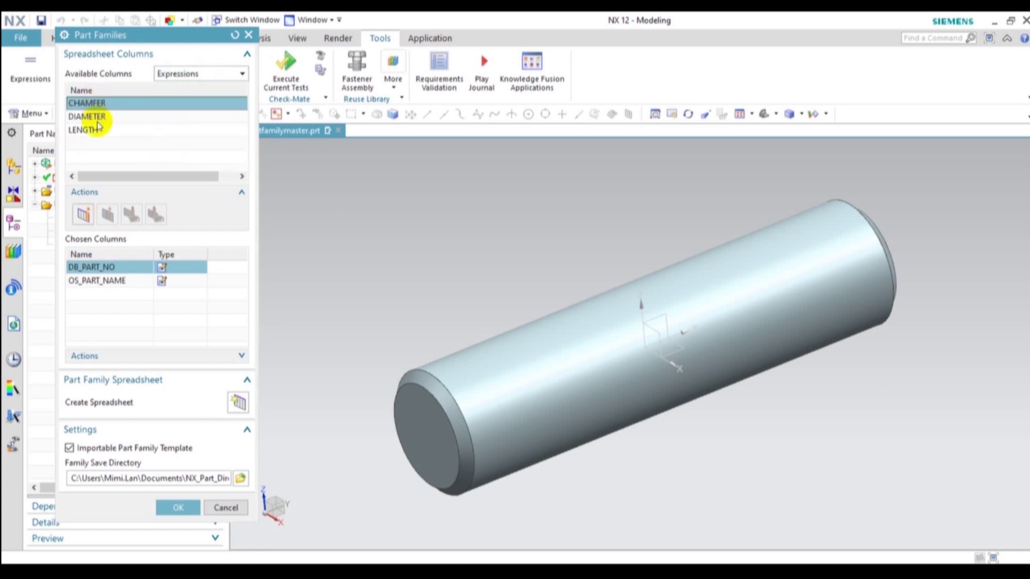
shift+click(88, 116)
shift+click(92, 129)
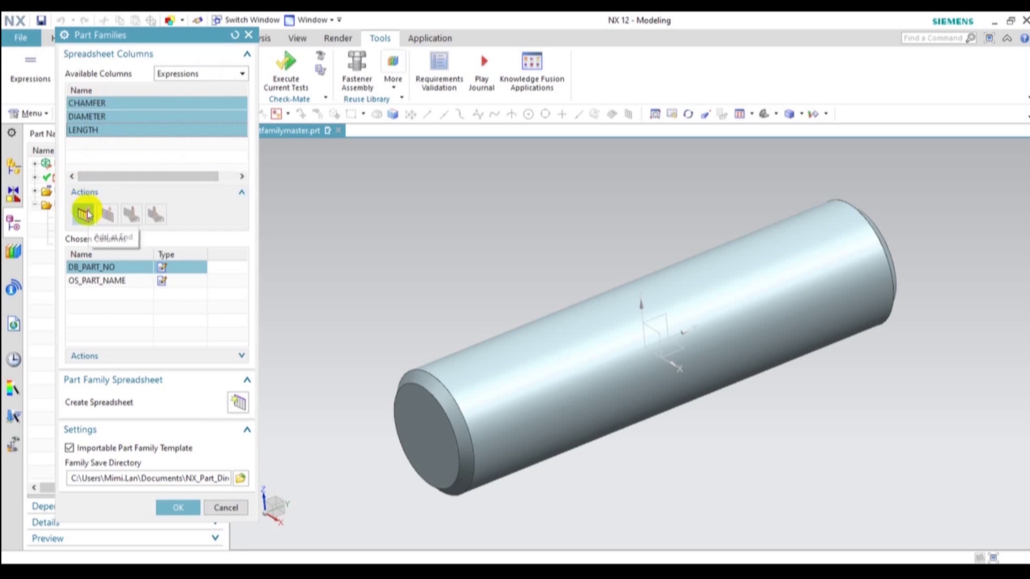
click(87, 214)
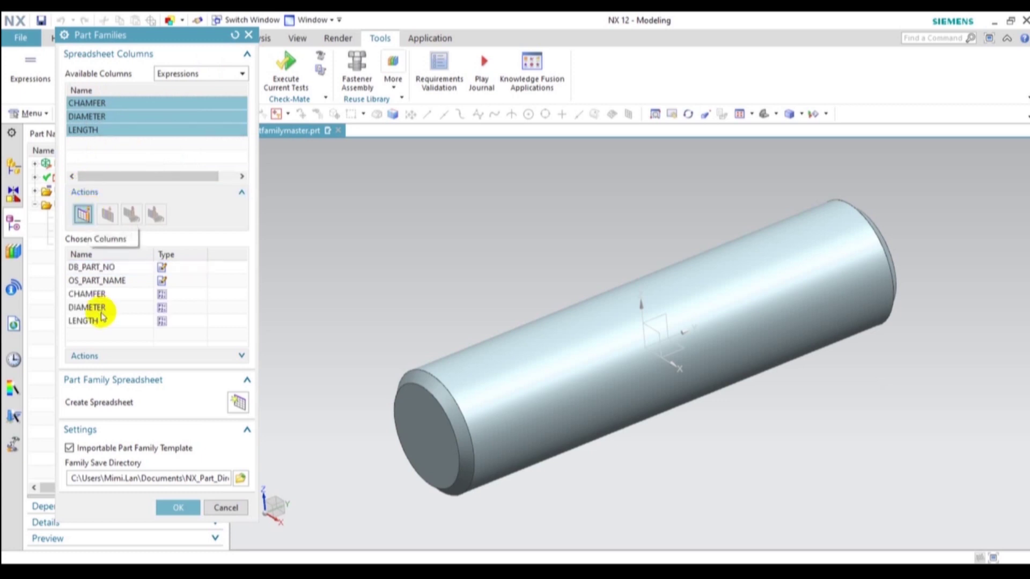
Add the NX_Material attribute to the end of the part family's chosen columns.
click(202, 73)
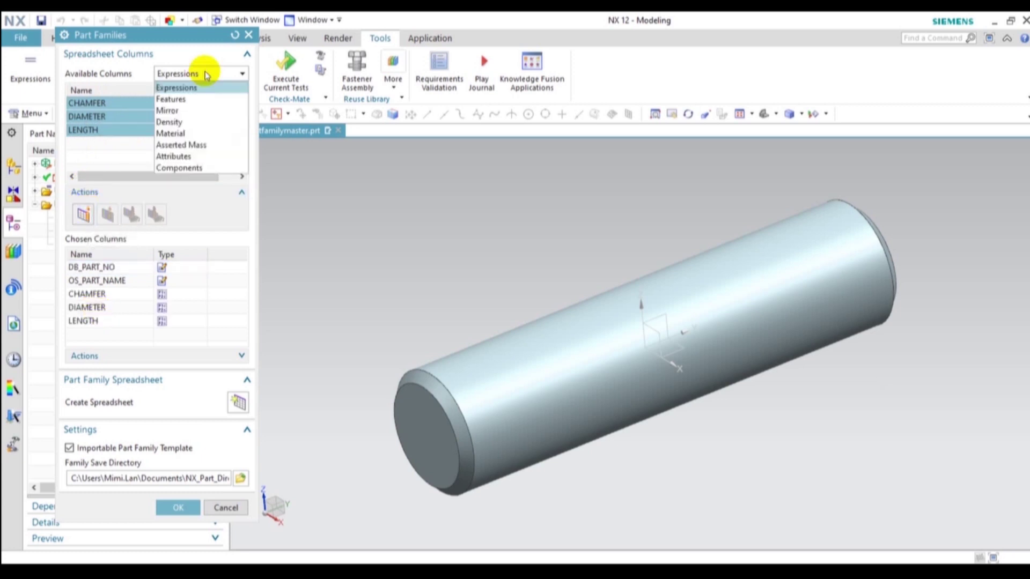
click(203, 156)
click(86, 119)
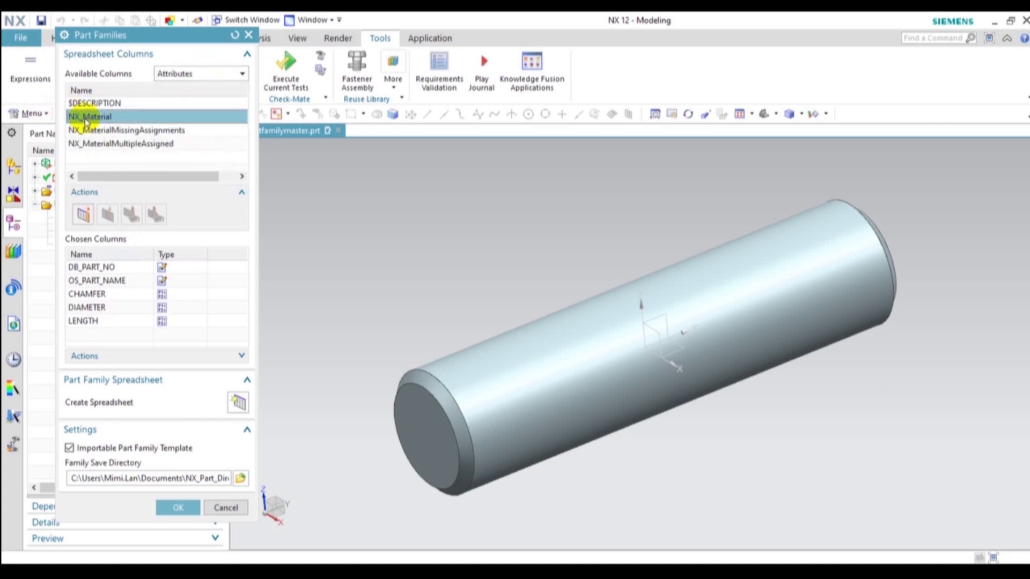
click(84, 216)
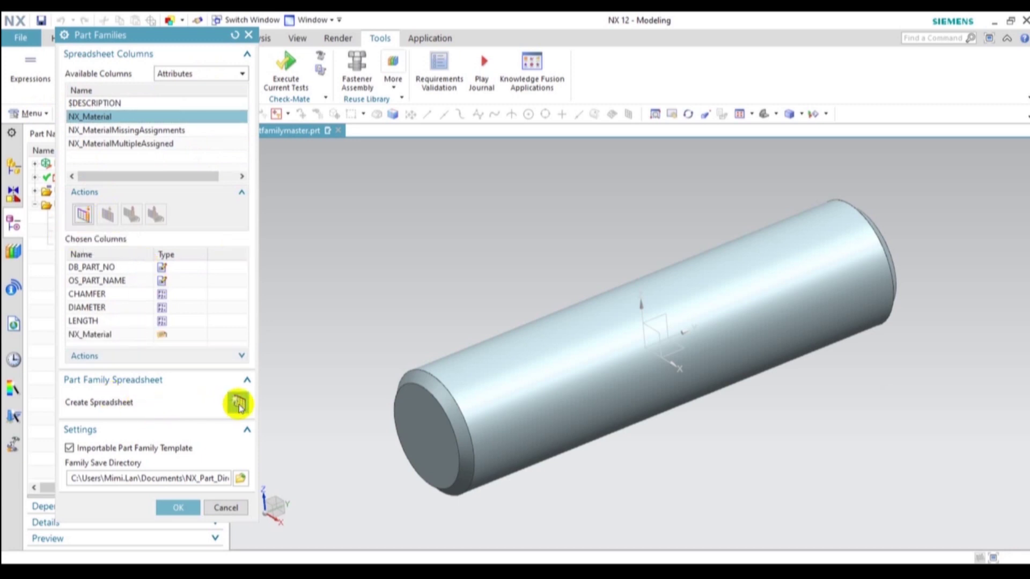
Create the part family spreadsheet and enter DOWEL1 as both DB_PART_NO and OS_PART_NAME for the first member.
click(238, 403)
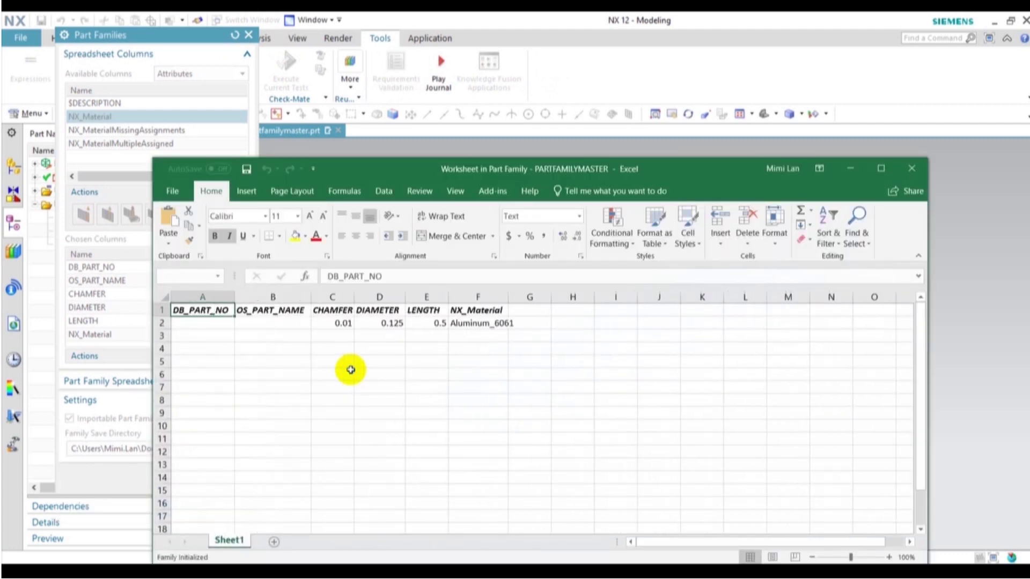
double_click(502, 169)
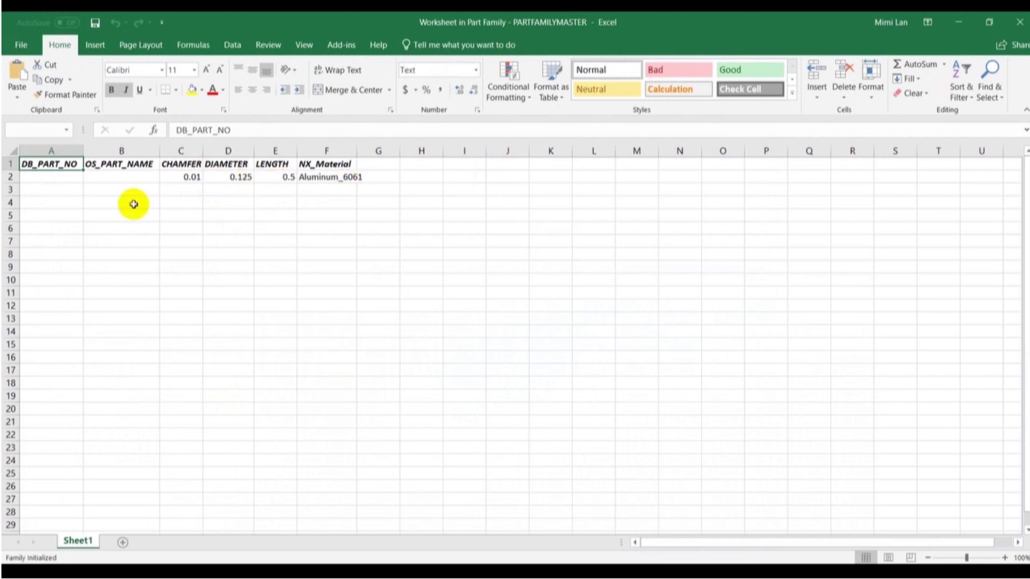
click(74, 178)
text(D)
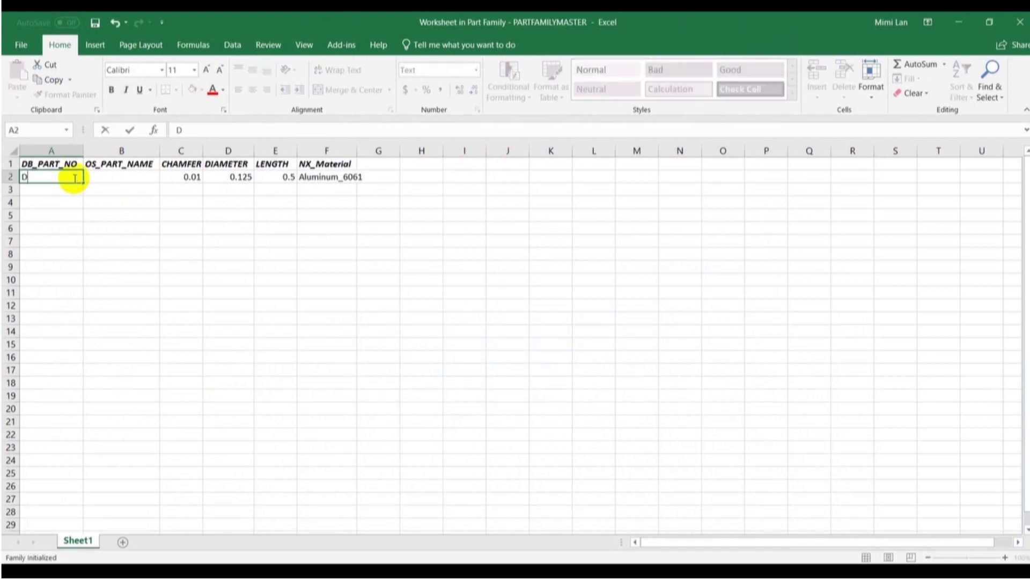
text(ou)
key(BackSpace)
key(BackSpace)
text(OWEL1)
key(Tab)
text(DOWE)
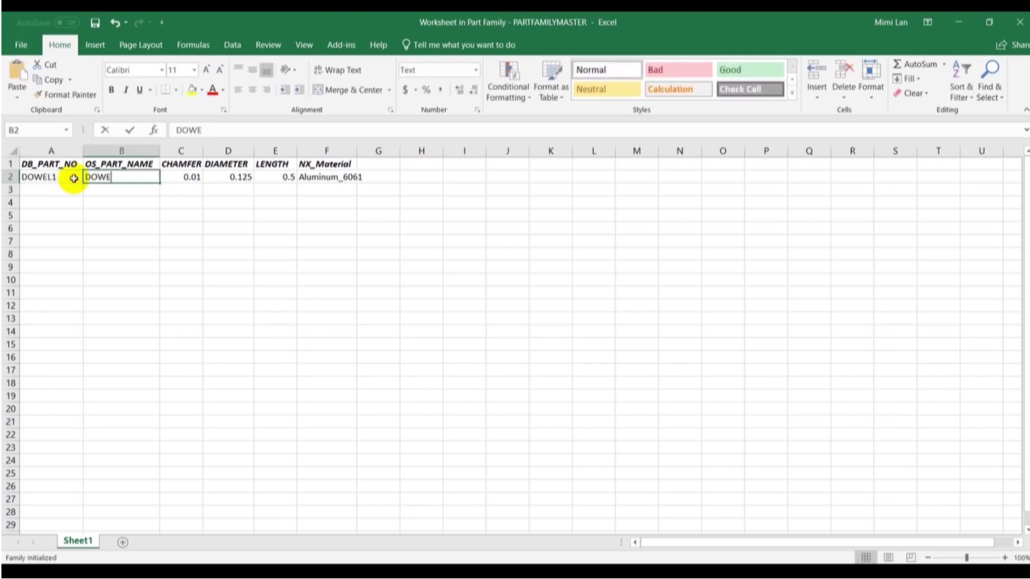
text(L1)
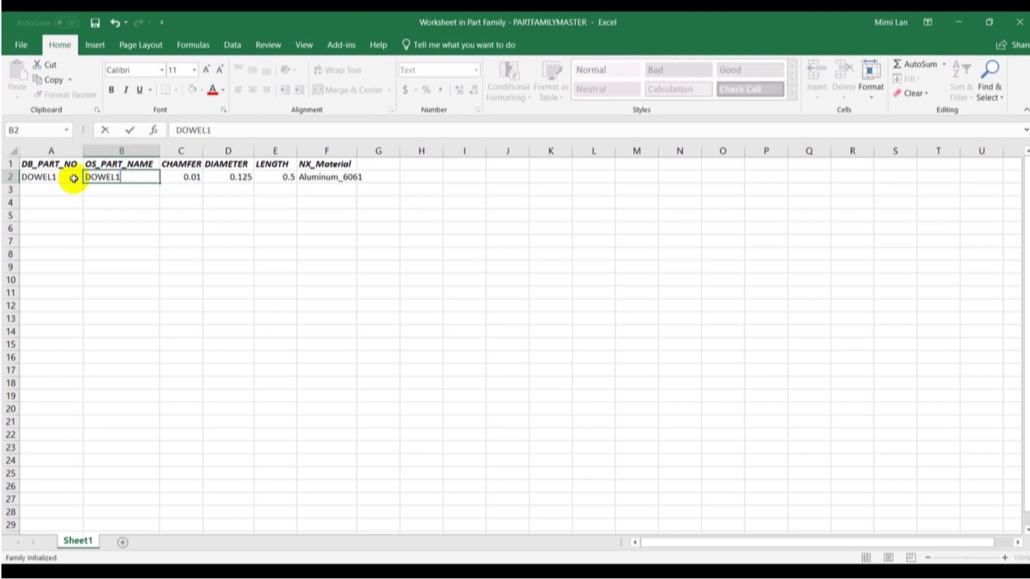
key(Return)
Enter DOWEL2 as the second DB_PART_NO and continue the series down the column to DOWEL12.
text(DOWE)
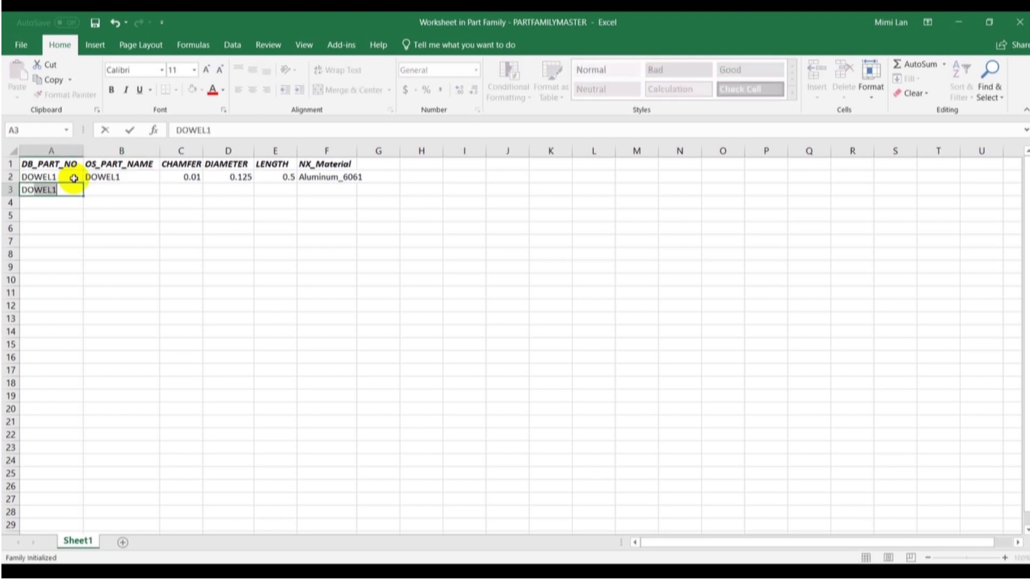
text(L2)
key(Return)
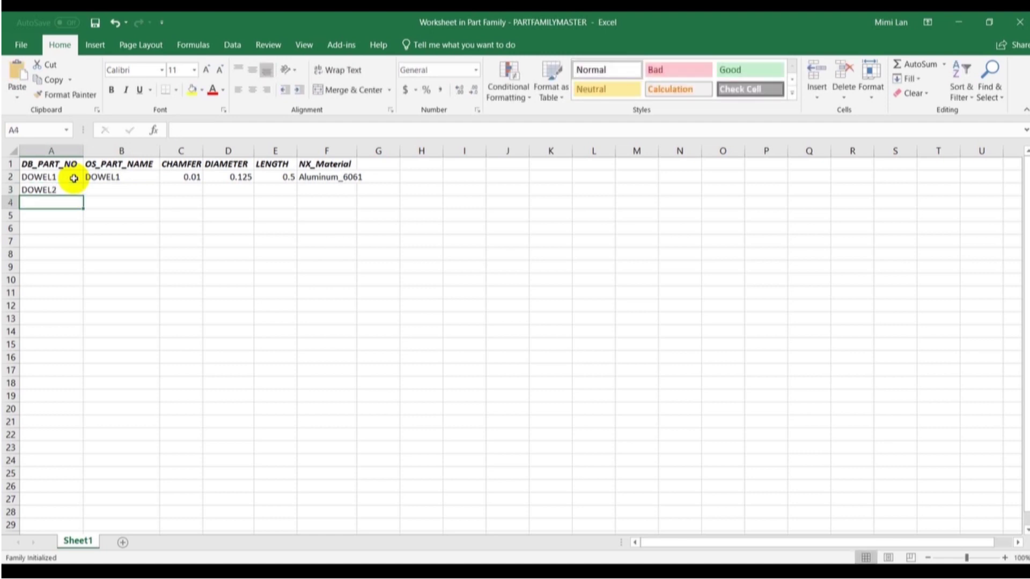
drag(73, 178, 84, 319)
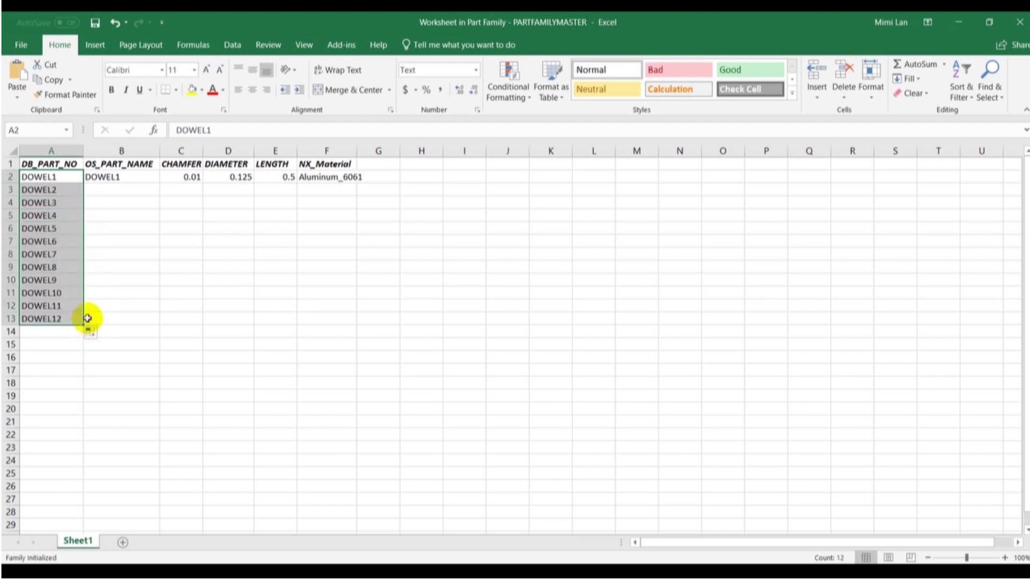
Copy the part numbers DOWEL2 through DOWEL12 into the matching rows of the OS_PART_NAME column.
click(107, 179)
drag(51, 186, 76, 321)
key(ctrl+c)
click(101, 191)
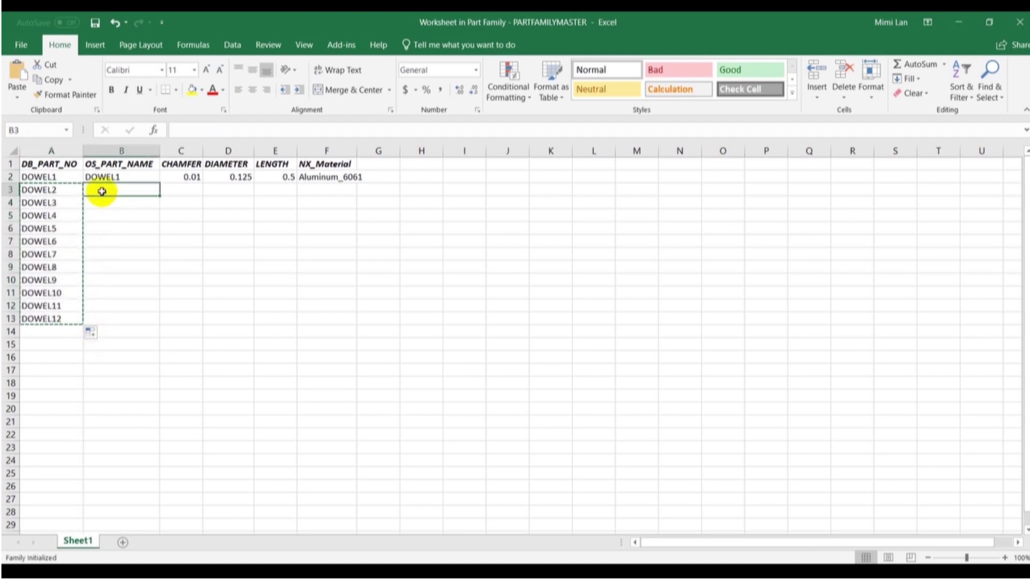
key(ctrl+v)
click(188, 190)
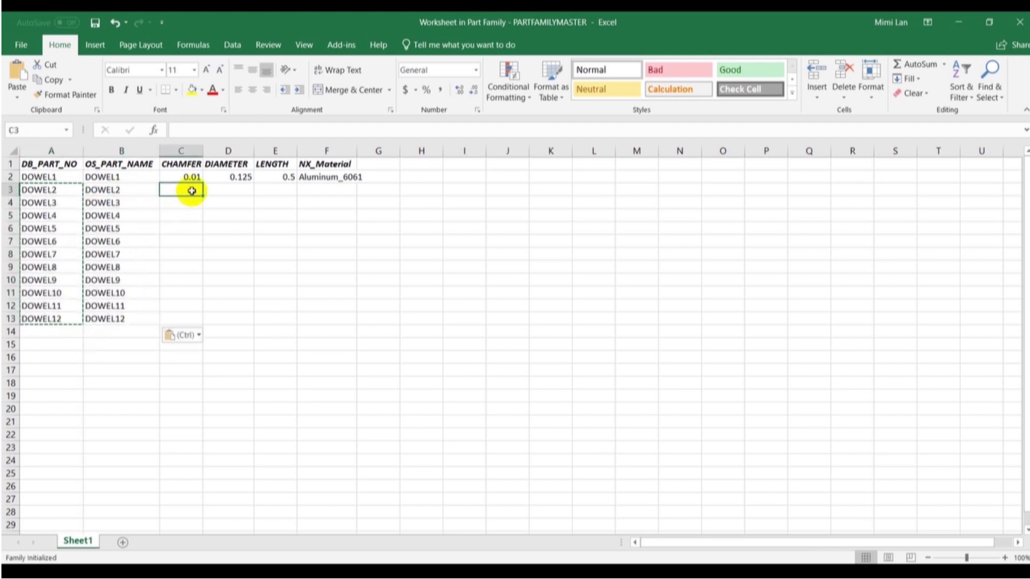
key(Escape)
click(188, 177)
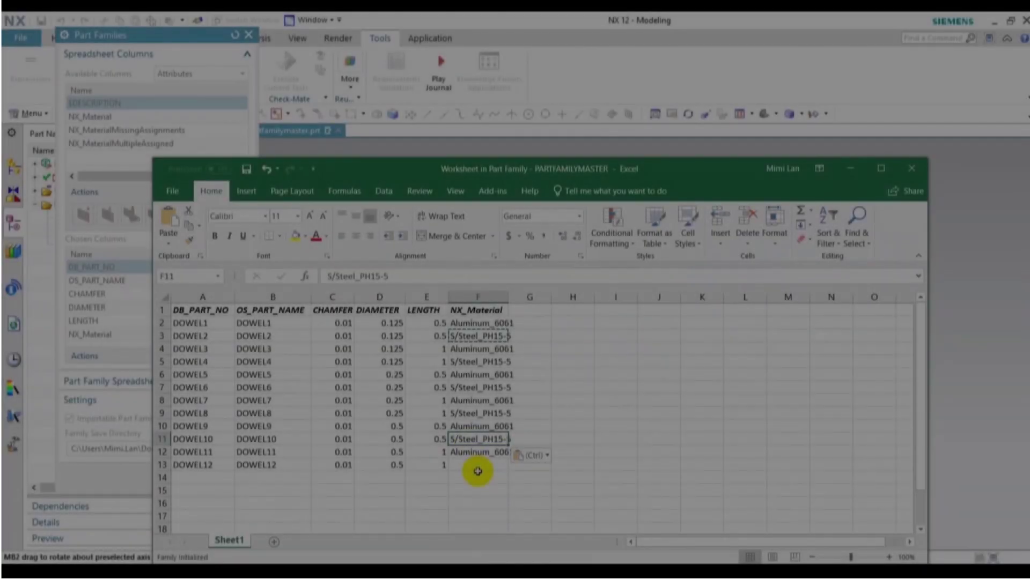
Set DOWEL12's NX_Material to S/Steel_PH15-5 and fit the NX_Material column's width to its contents.
click(474, 465)
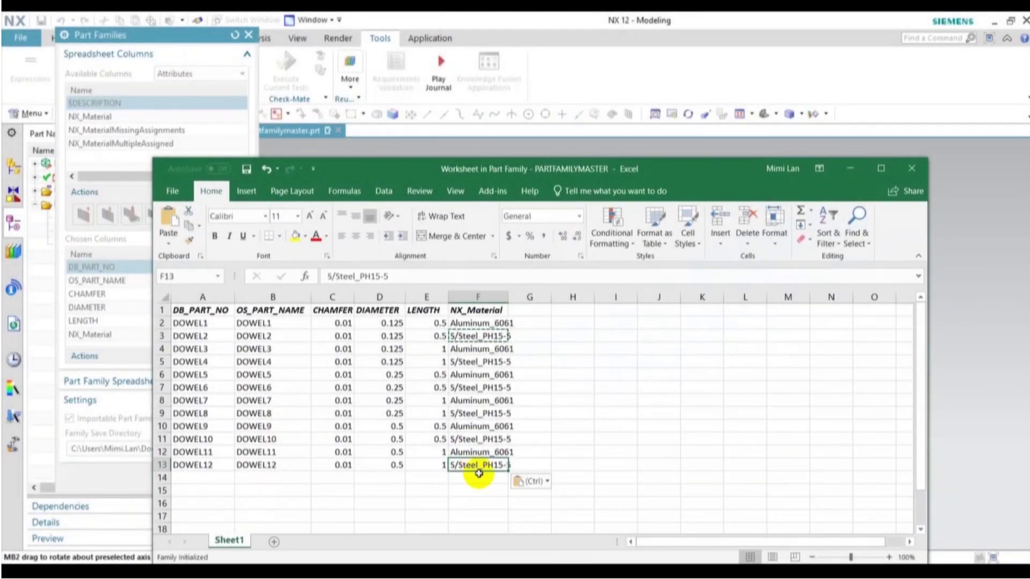
key(Escape)
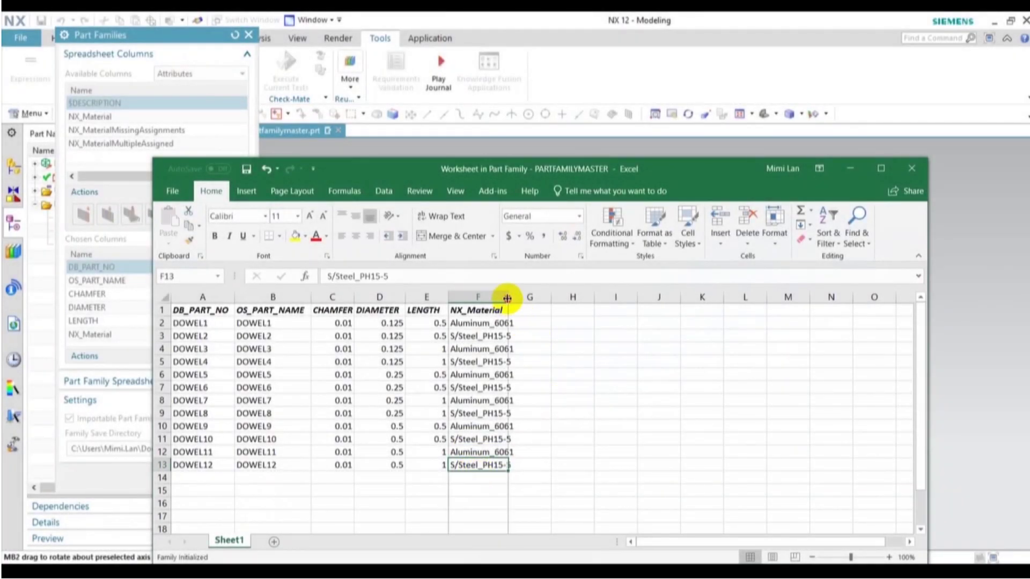
double_click(507, 298)
Save the family from the spreadsheet and accept the part family definition.
click(493, 193)
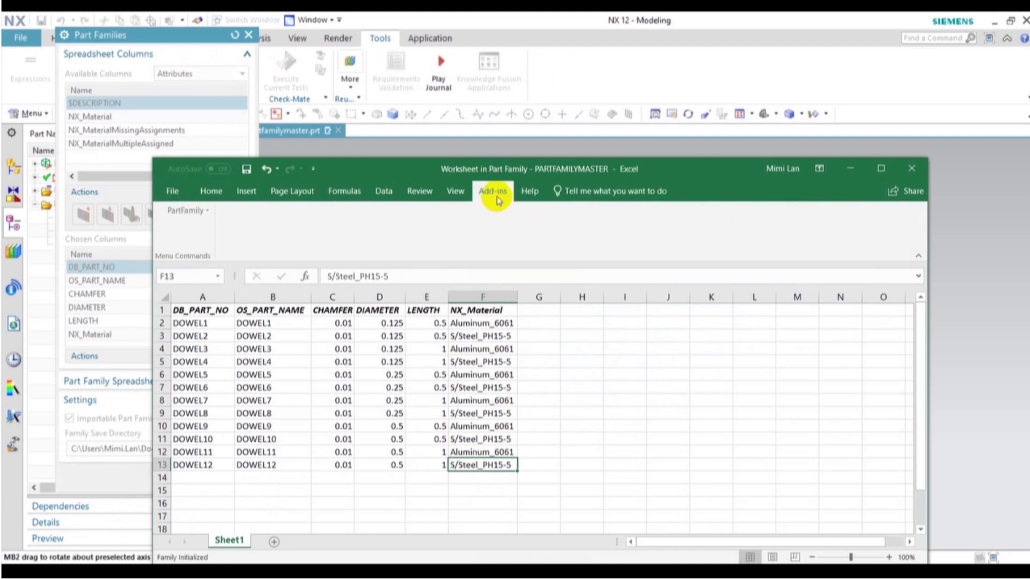
click(196, 211)
click(207, 304)
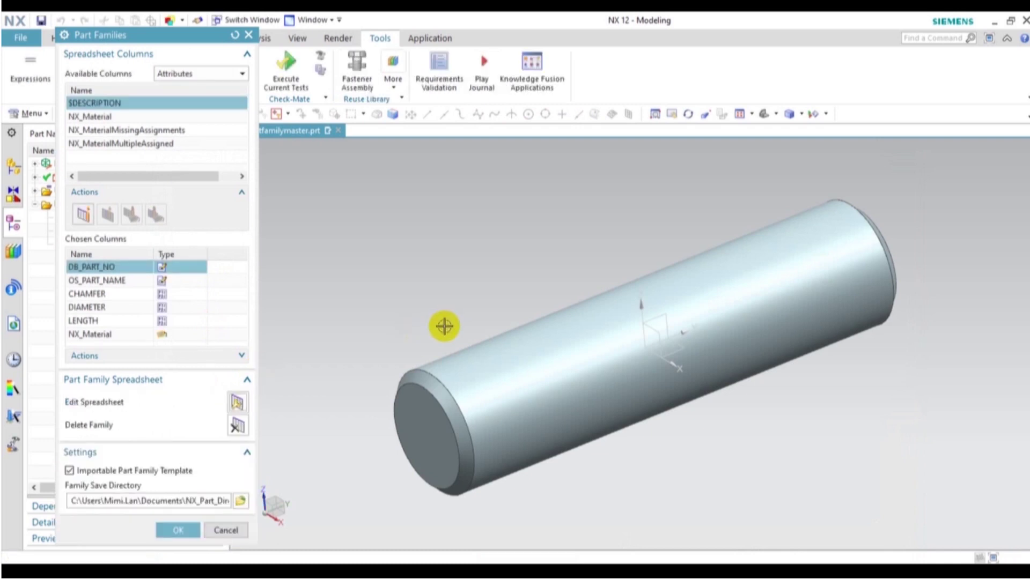
click(179, 531)
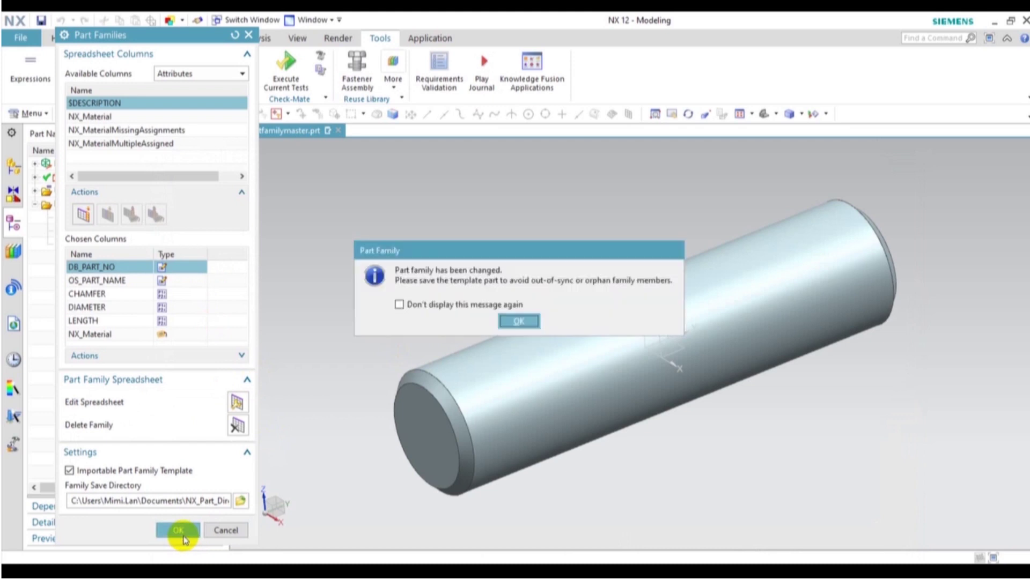
click(510, 324)
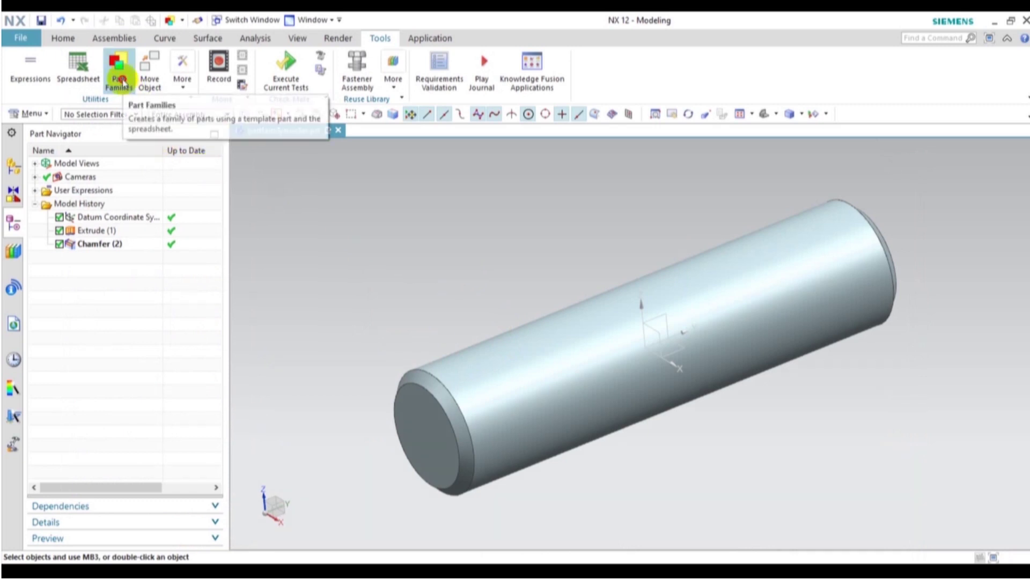
Reopen the part family definition and check the folder name in its family save directory.
click(122, 85)
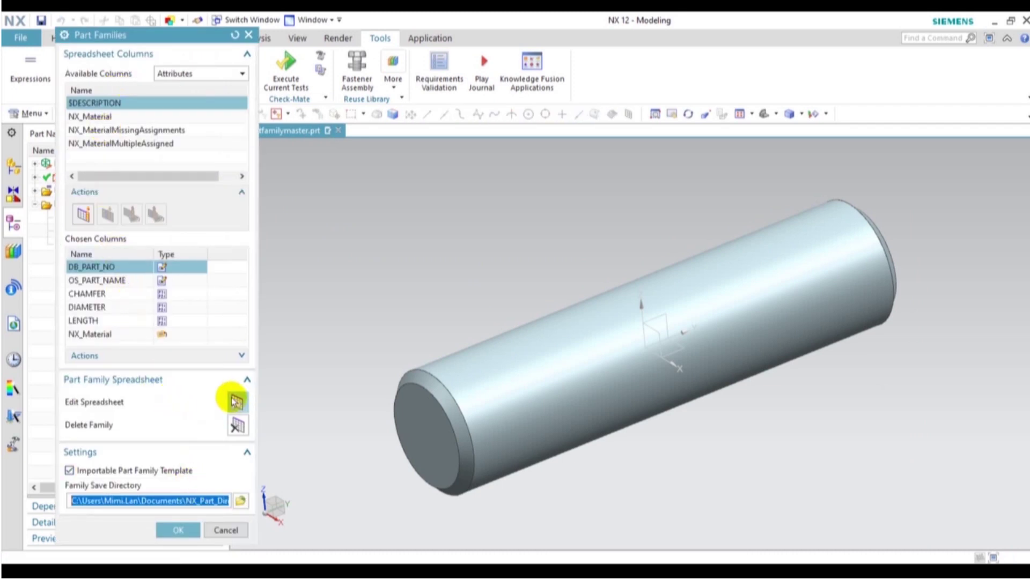
click(228, 501)
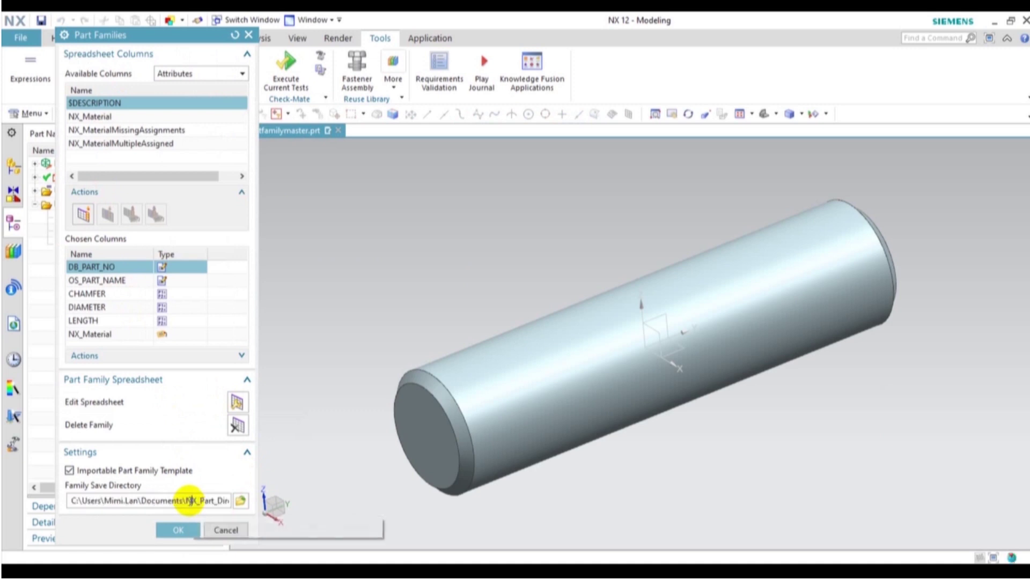
double_click(232, 503)
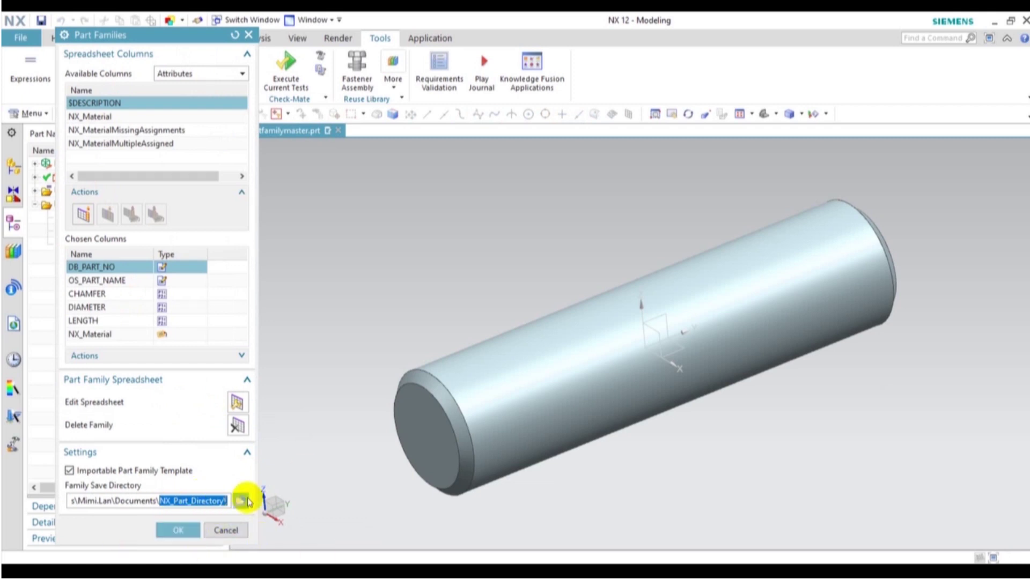
Reopen the family spreadsheet and create member parts from all rows, DOWEL1 through DOWEL12.
click(238, 399)
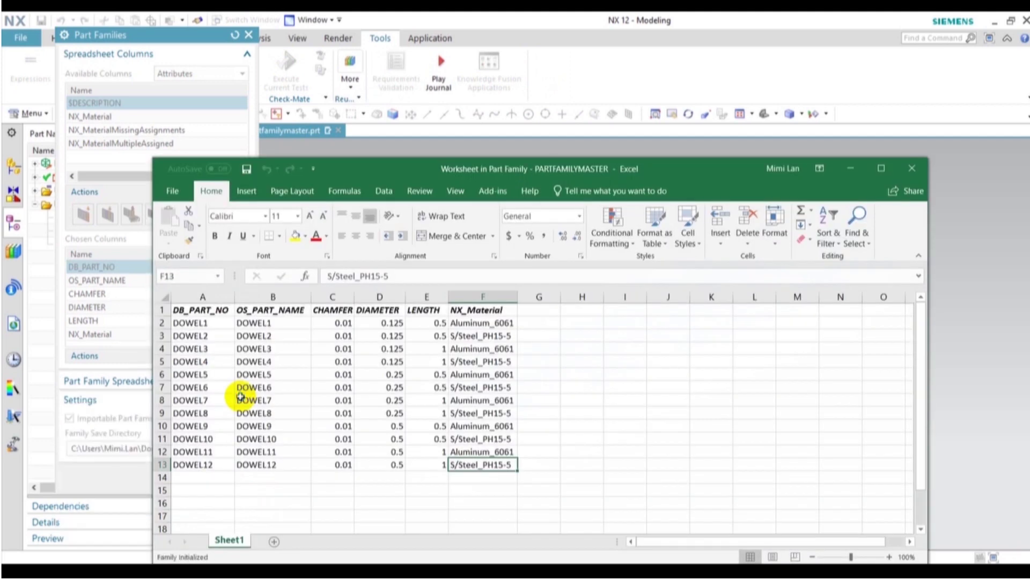
click(491, 192)
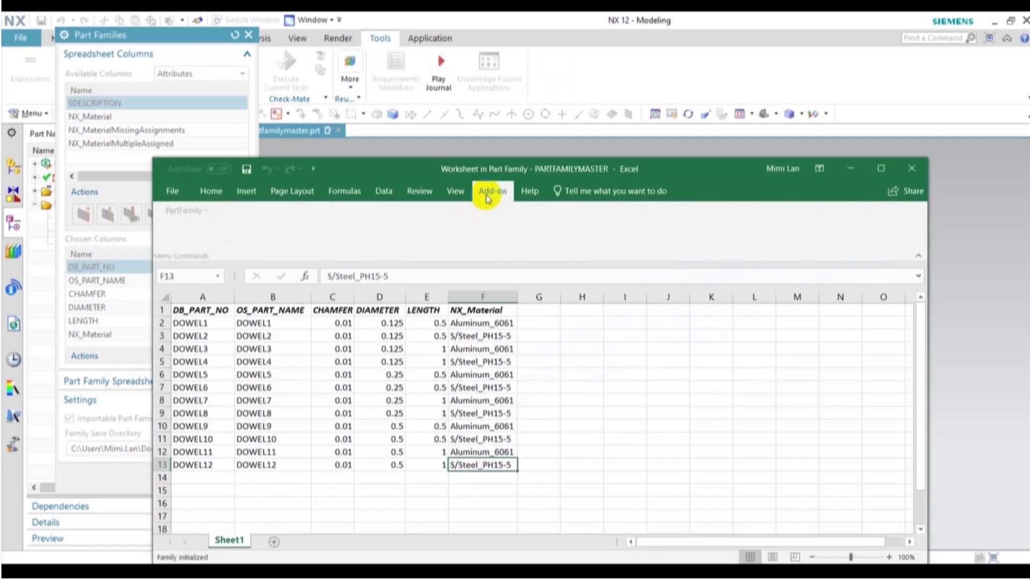
click(206, 212)
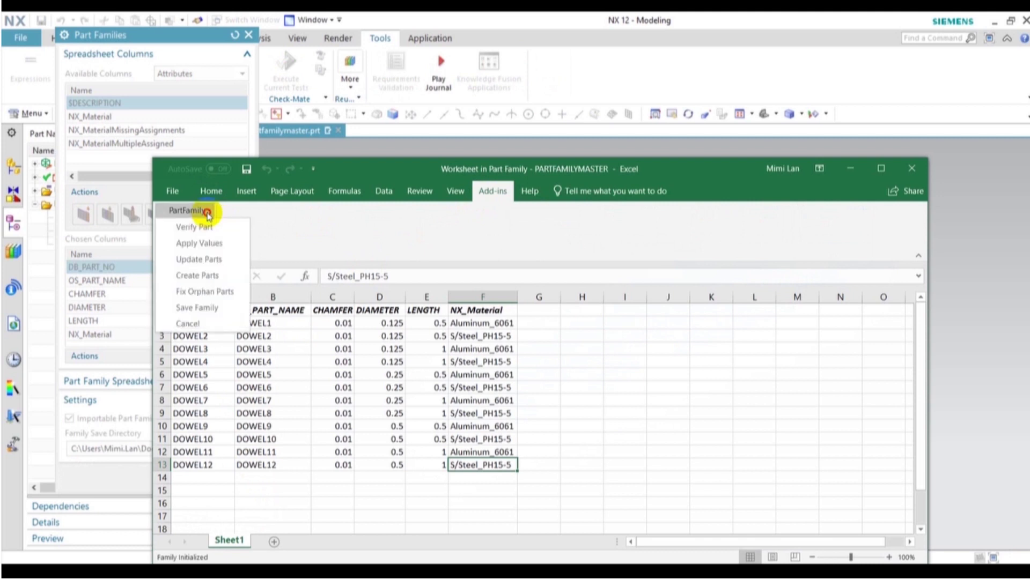
click(208, 213)
click(161, 323)
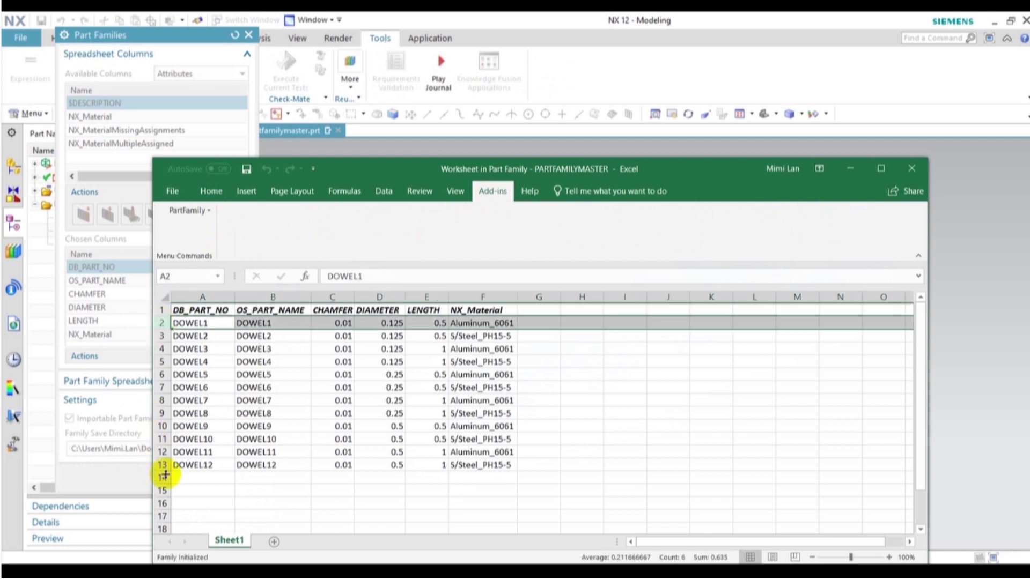
shift+click(162, 465)
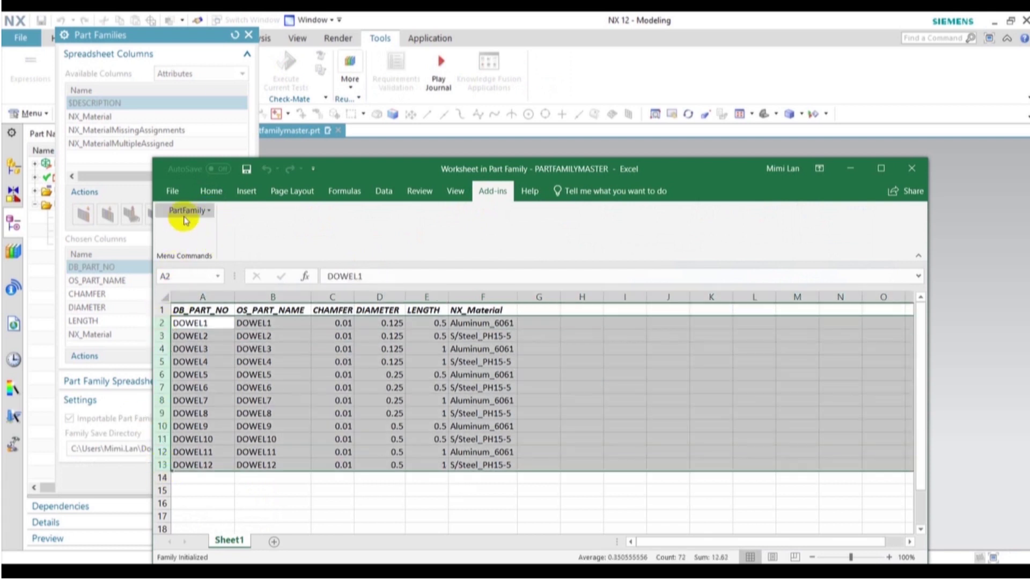
click(187, 210)
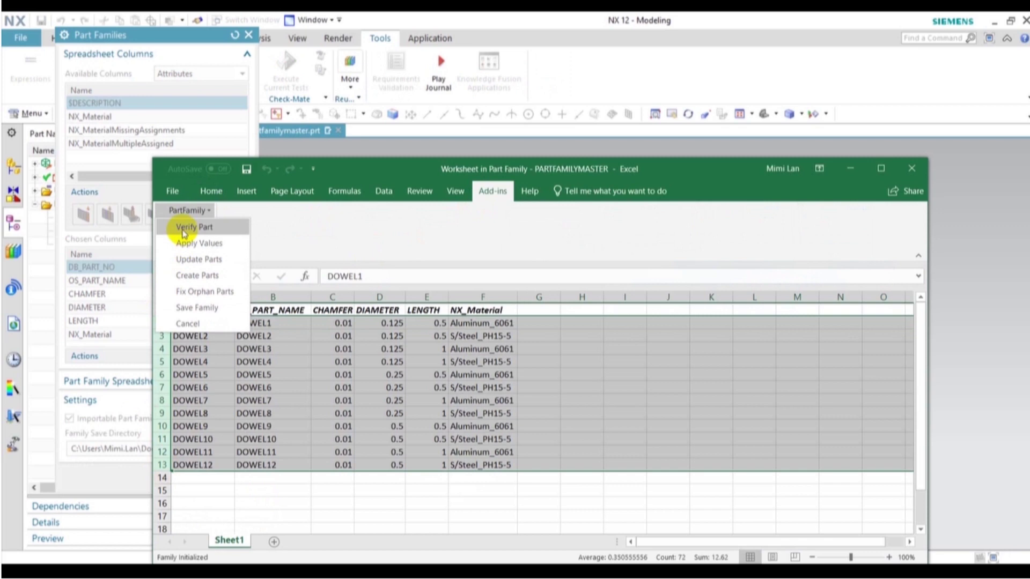
click(198, 275)
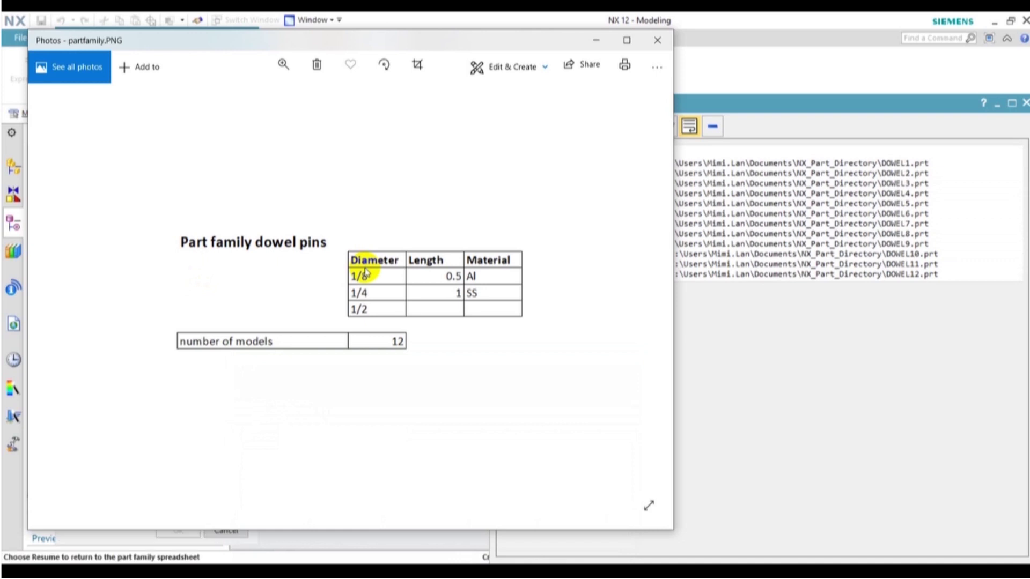
Resume and close the family spreadsheet after part creation, then accept the part family definition.
click(938, 107)
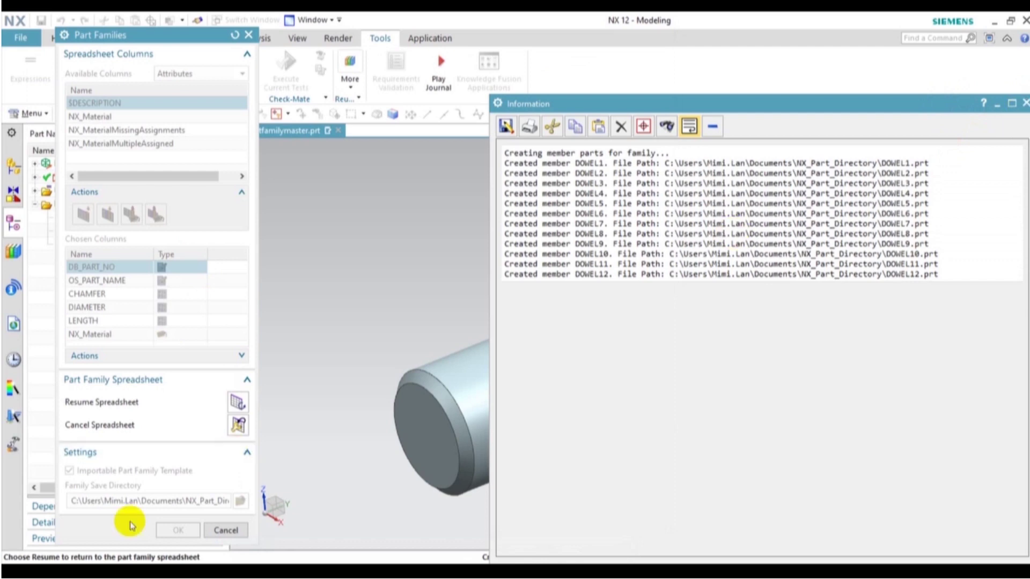
click(235, 403)
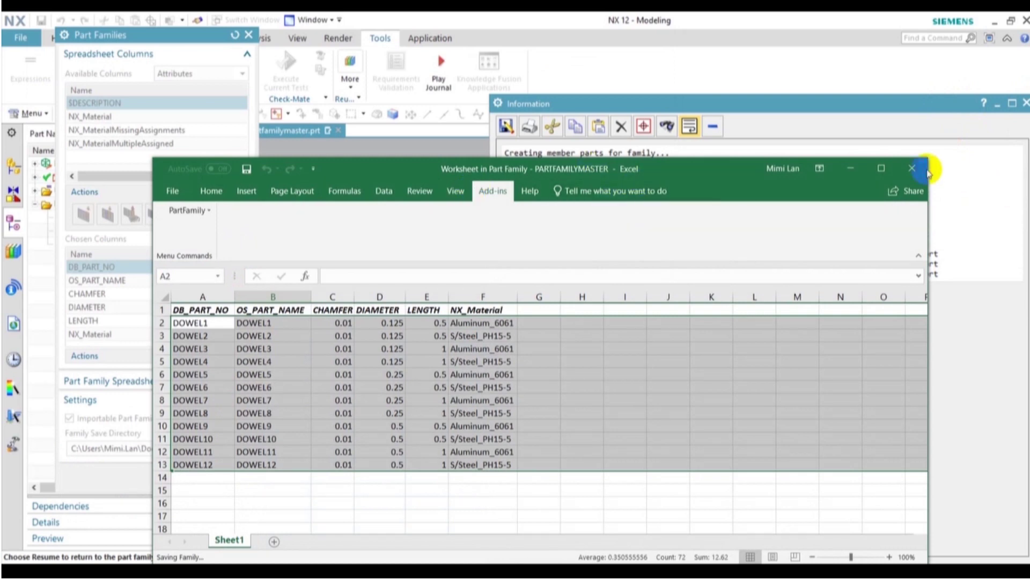
click(911, 167)
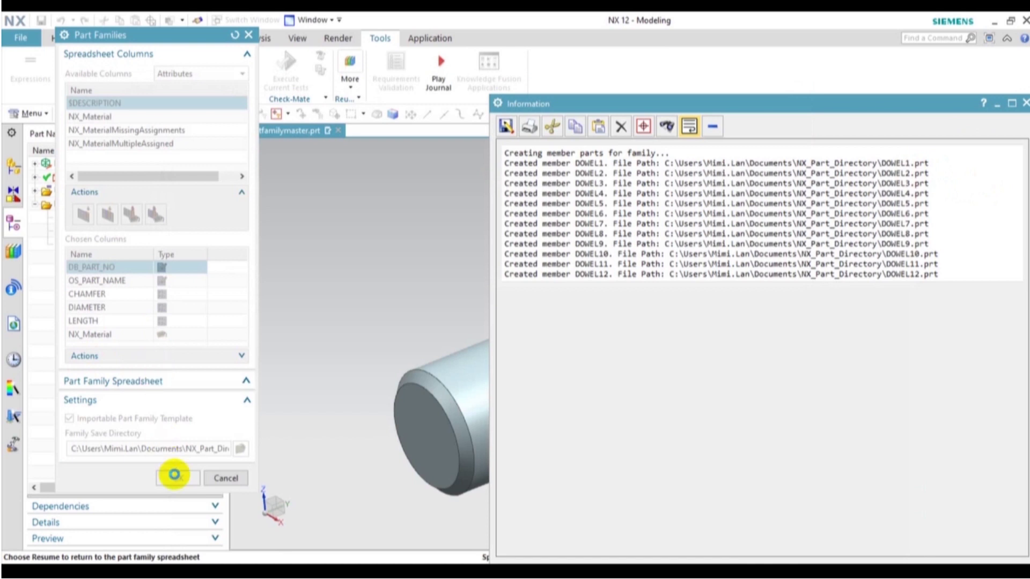
click(173, 476)
click(182, 529)
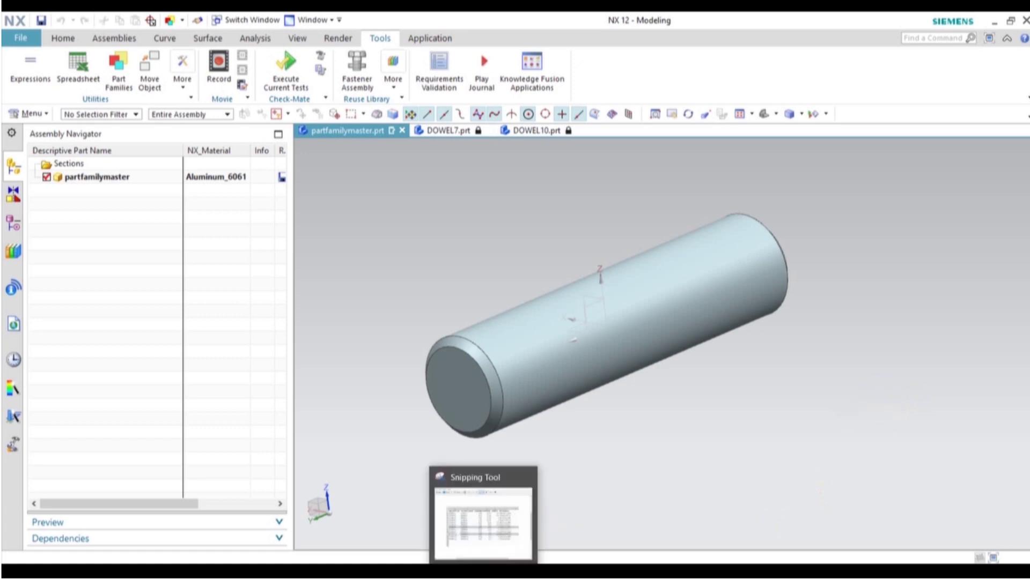
Check the spreadsheet values for DOWEL7 and DOWEL10 in the Snipping Tool capture, then put it away.
click(493, 528)
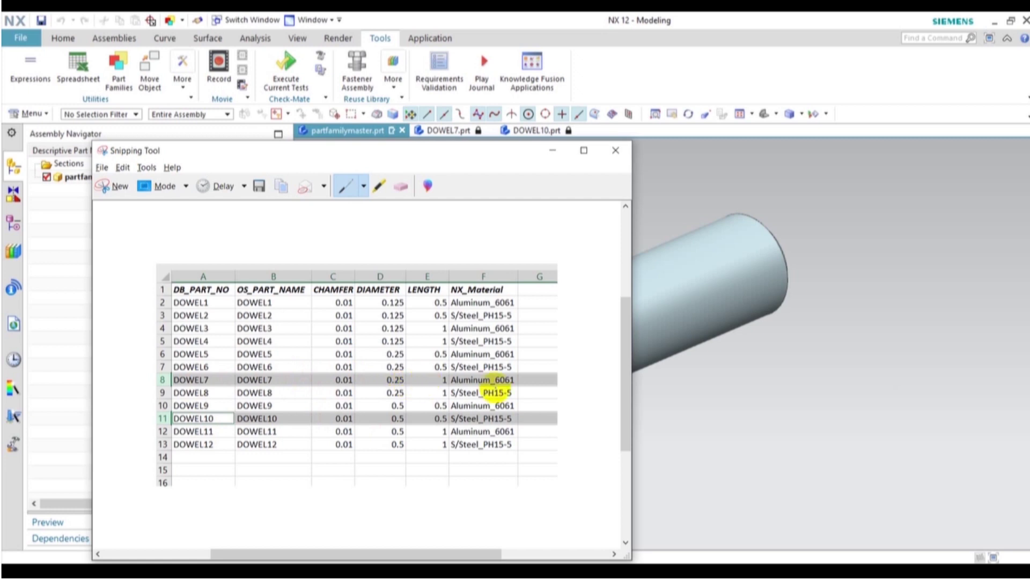
click(552, 156)
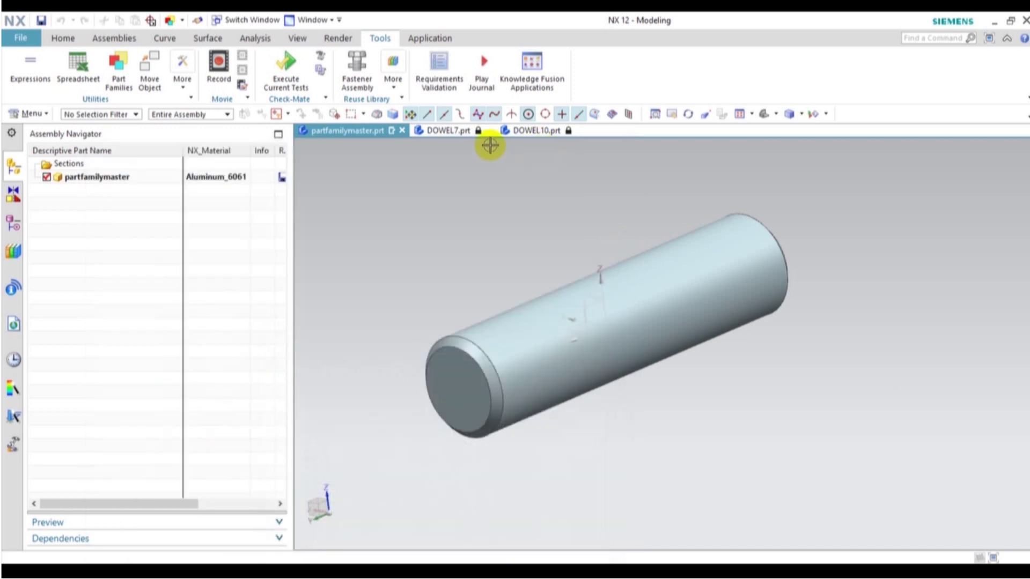
Switch to the DOWEL7 part and measure its length between the two flat end faces.
click(443, 131)
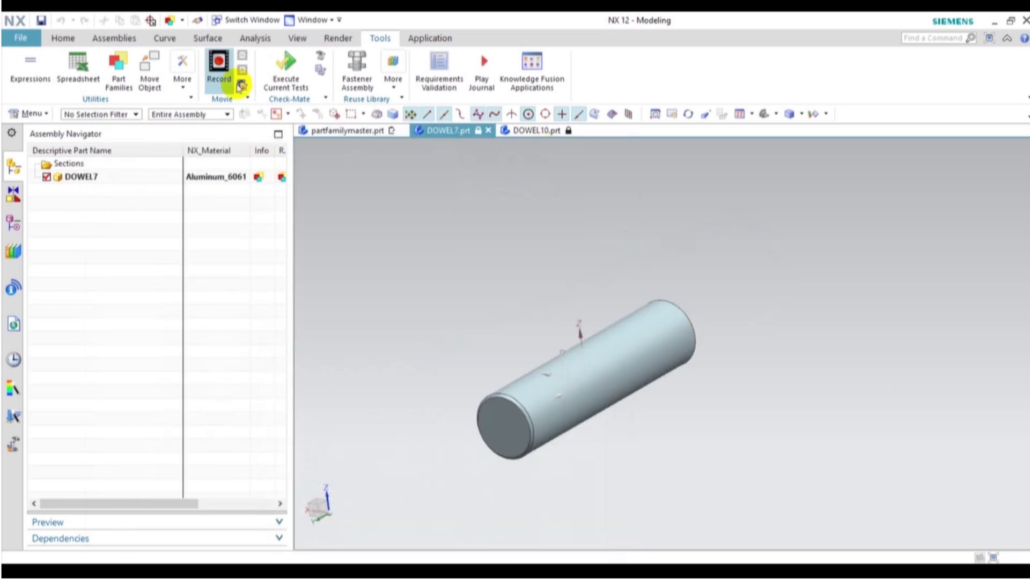
click(256, 38)
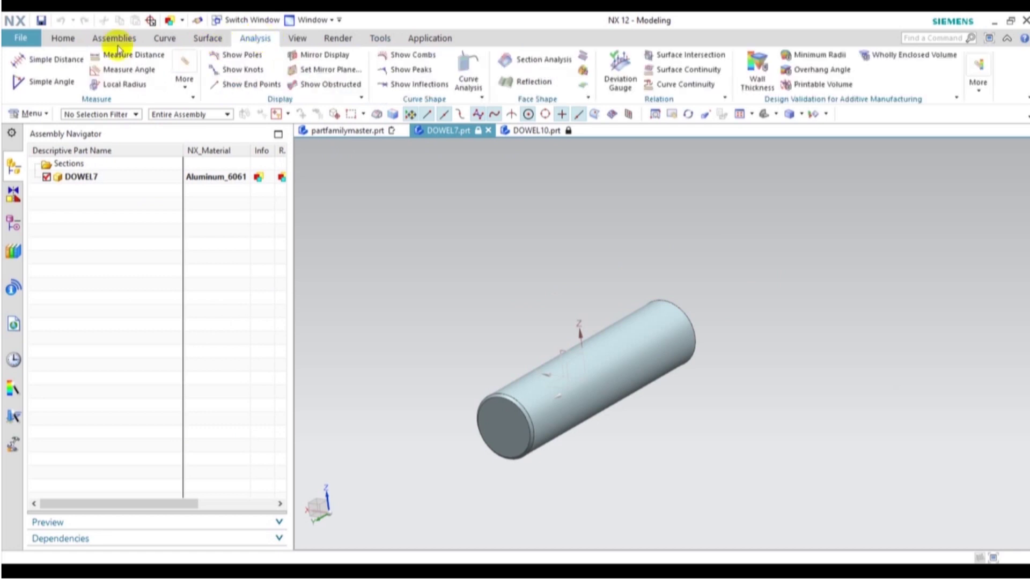
click(131, 56)
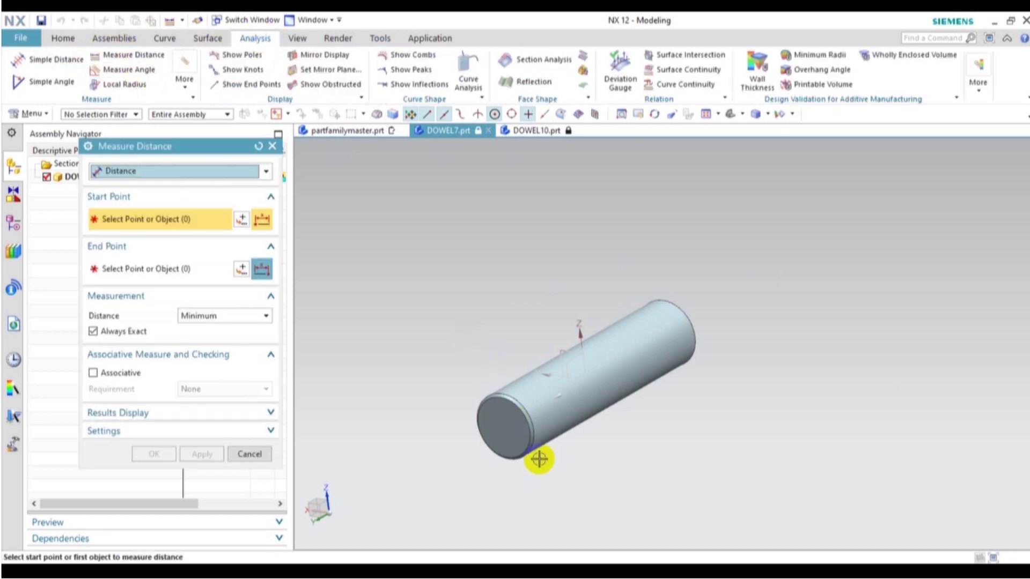
scroll(529, 460, up, 2)
click(498, 404)
middle_drag(648, 381, 719, 334)
click(719, 333)
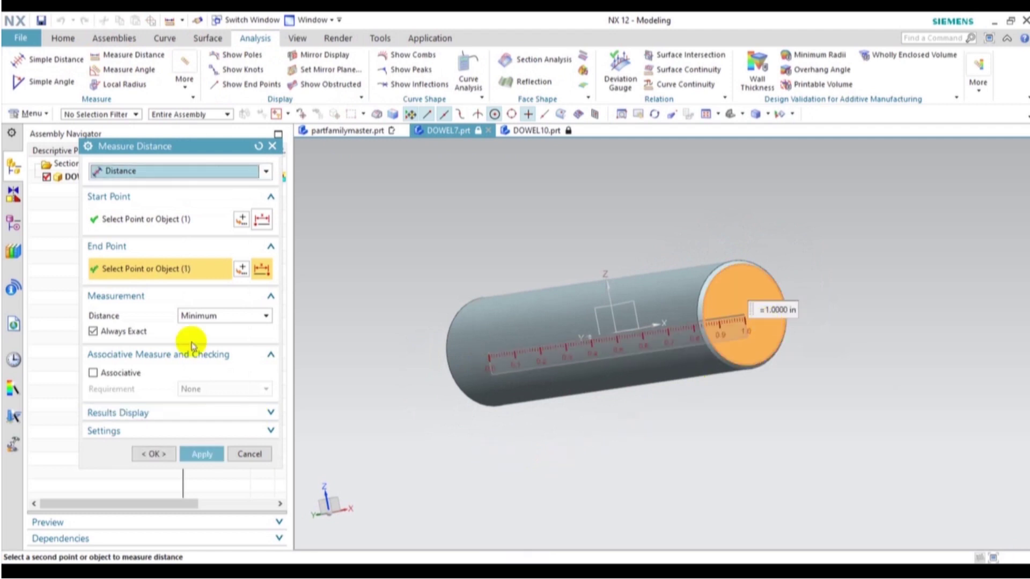
Measure the diameter of DOWEL7's cylindrical face and close the measurement without saving it.
click(190, 172)
click(180, 254)
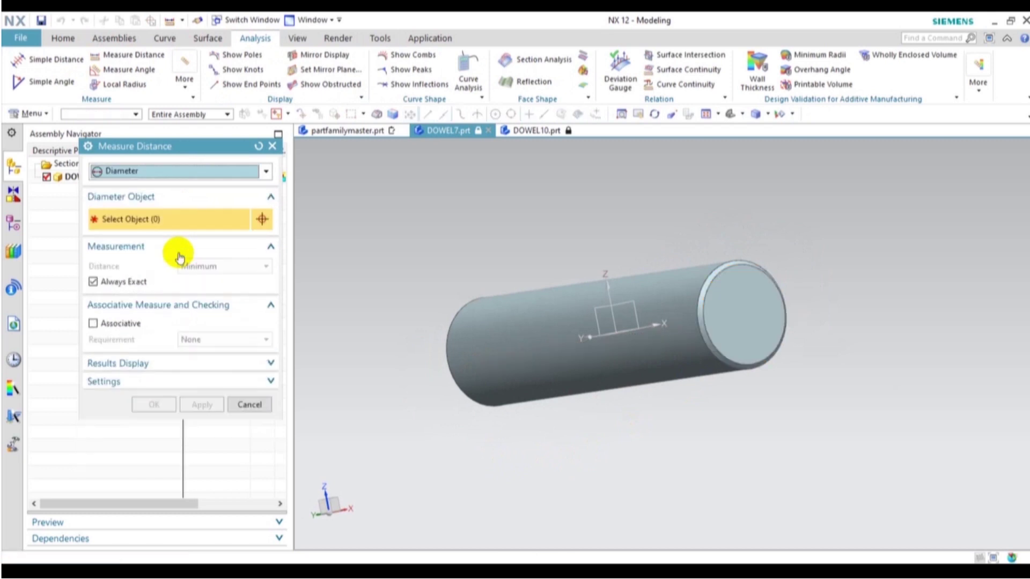
click(498, 356)
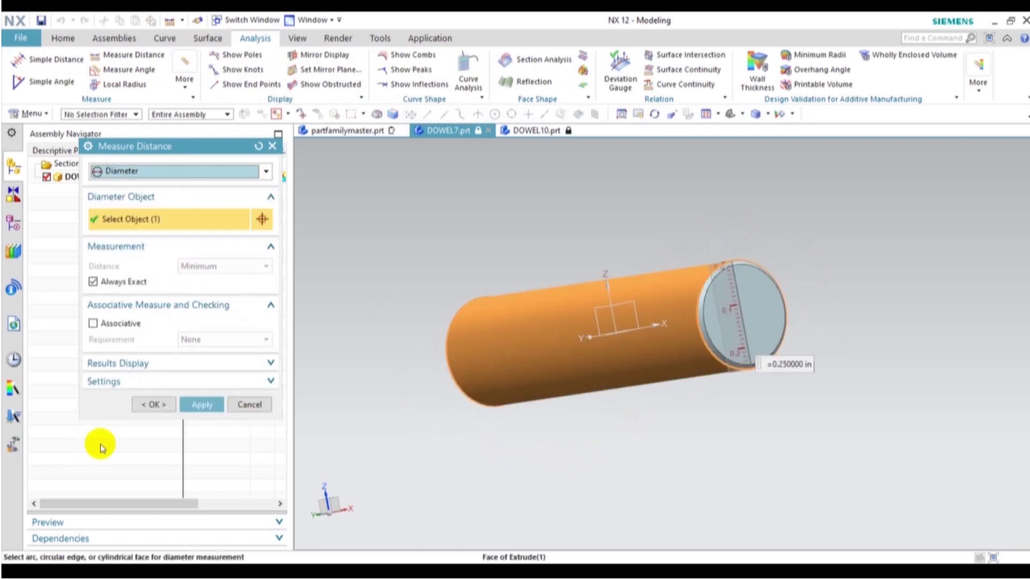
click(237, 405)
Check DOWEL7's chamfer offset in its model history and its assigned material in the assembly structure.
click(13, 223)
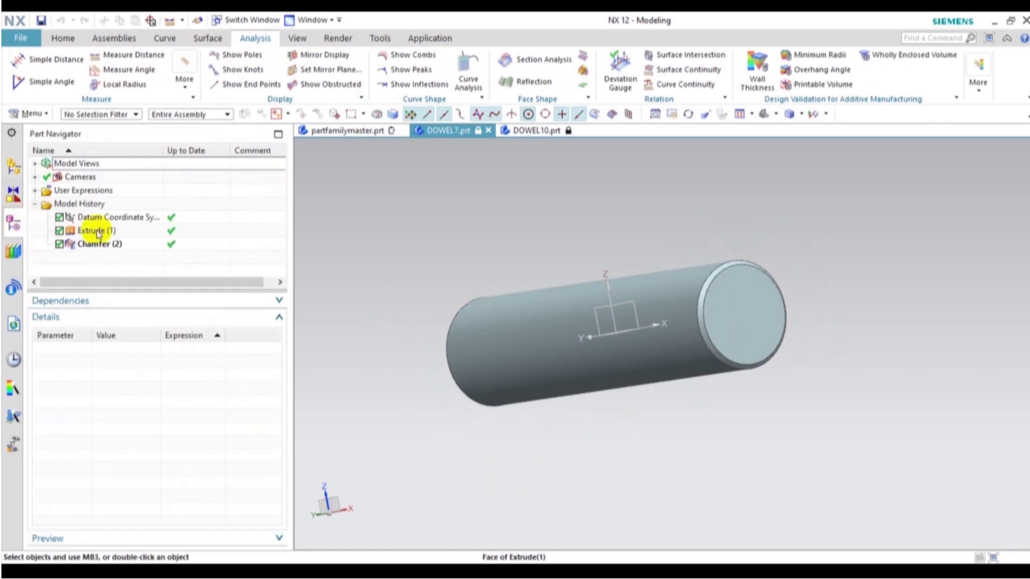
click(99, 244)
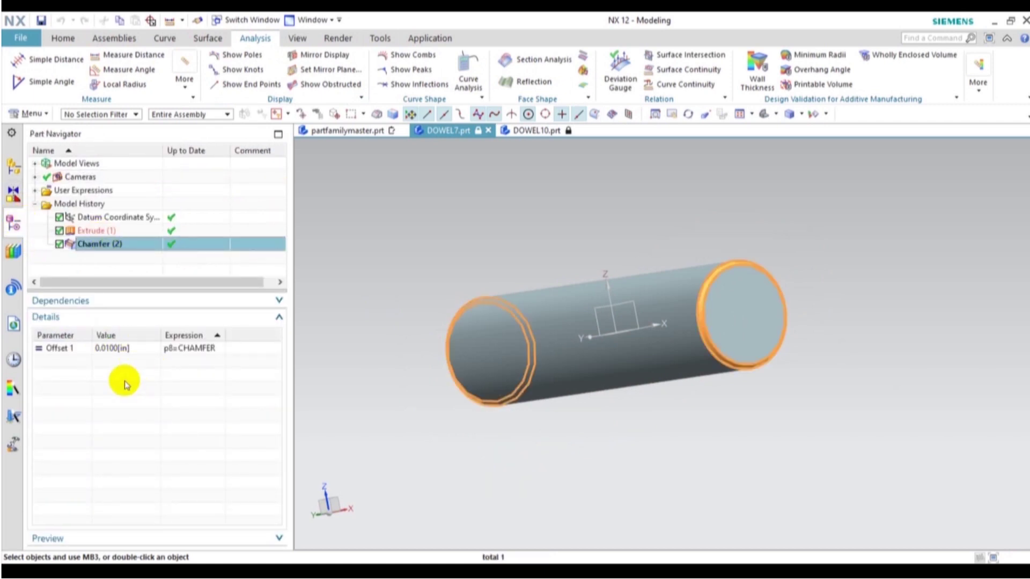
click(13, 166)
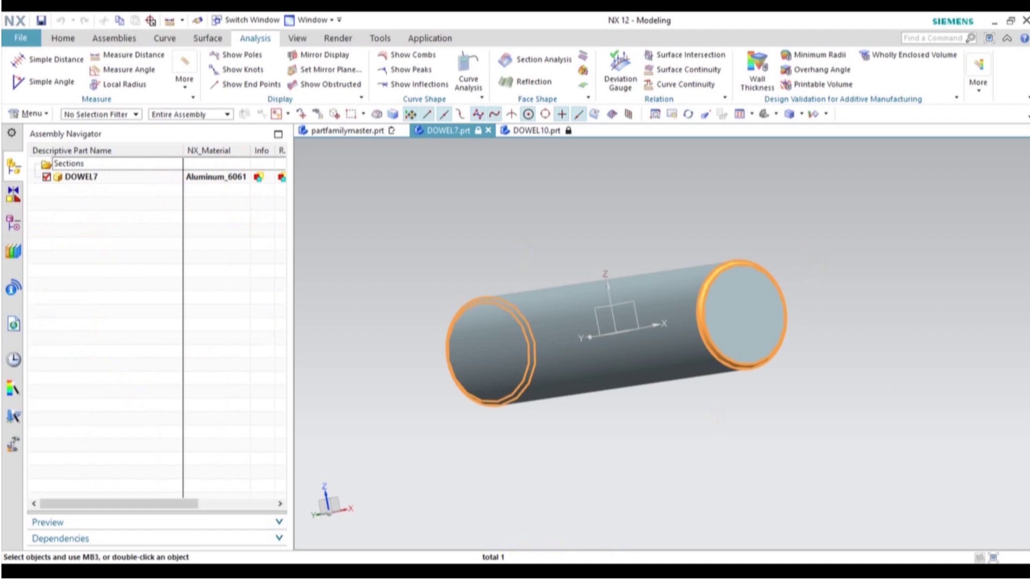
Review the family values in the Snipping Tool capture, and inspect the chamfer offset of the DOWEL10 part in NX.
key(alt+Tab)
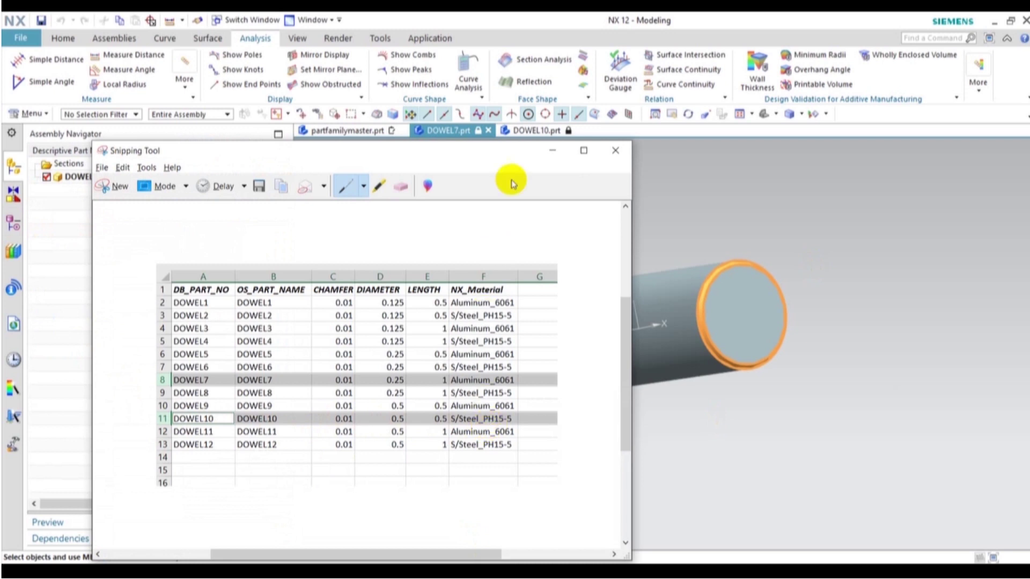
click(553, 150)
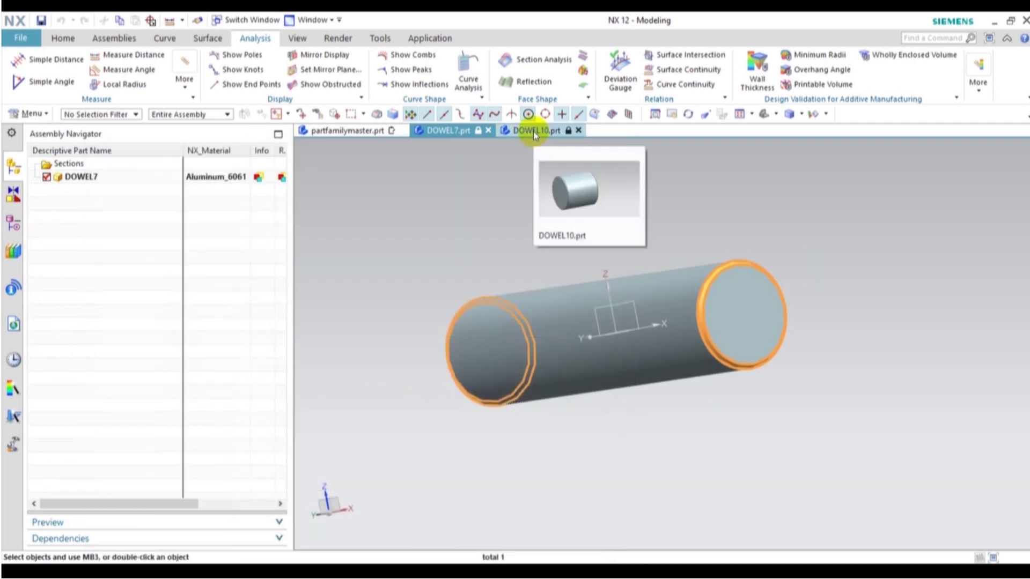
click(533, 131)
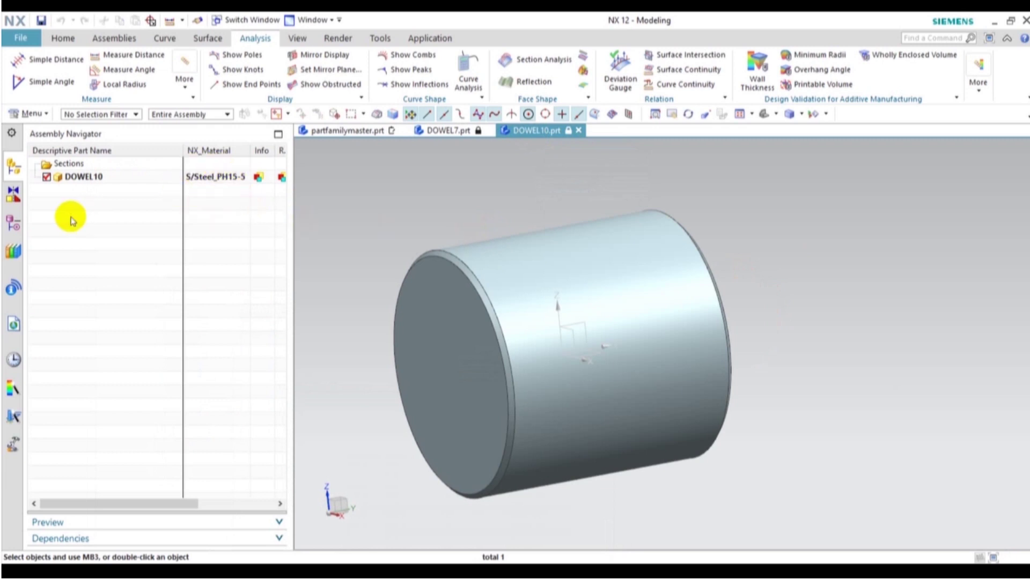
click(13, 223)
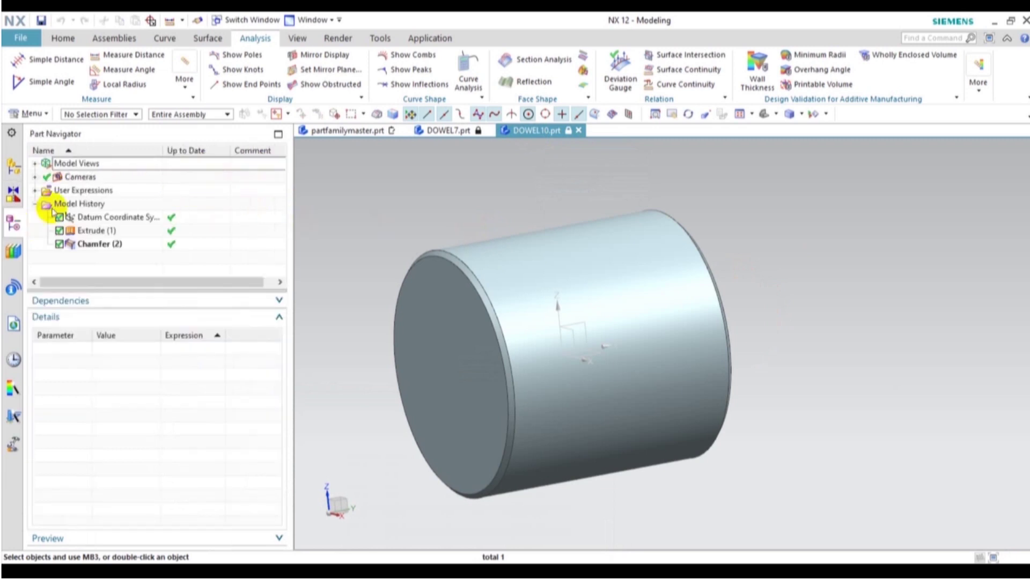
click(104, 242)
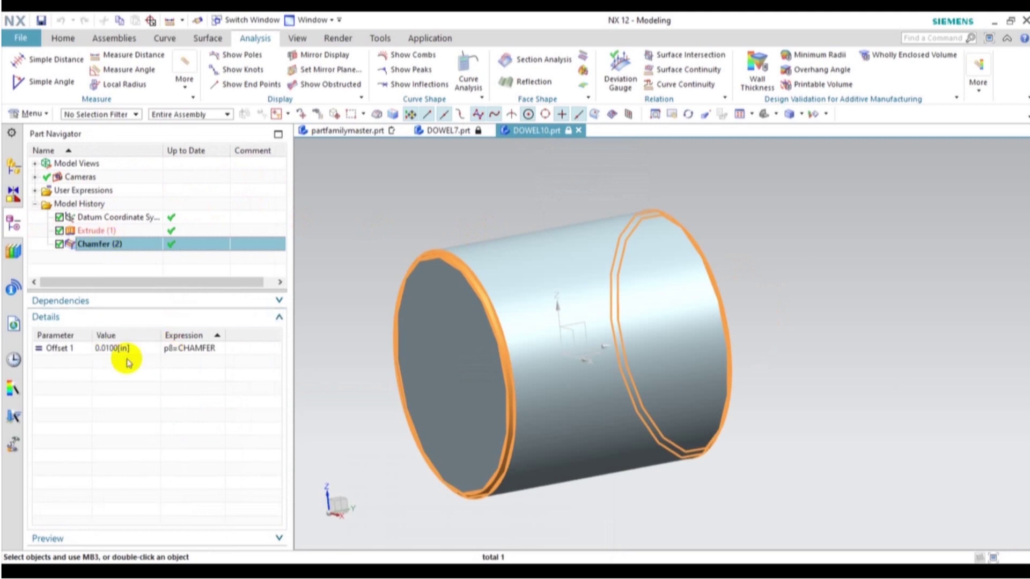
Measure DOWEL10's length between its two flat end faces, clearing any preselected start object first.
click(154, 54)
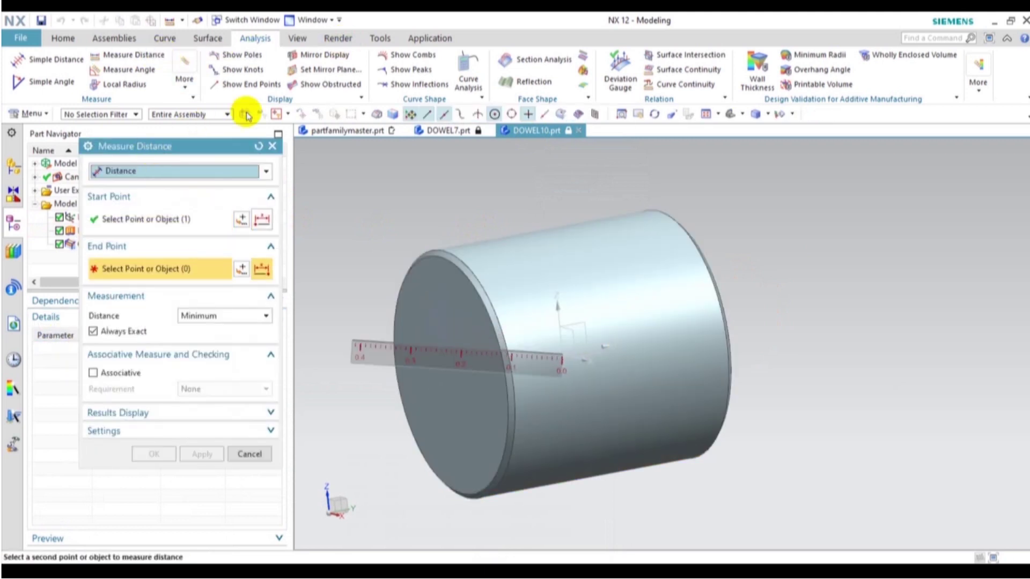
click(188, 224)
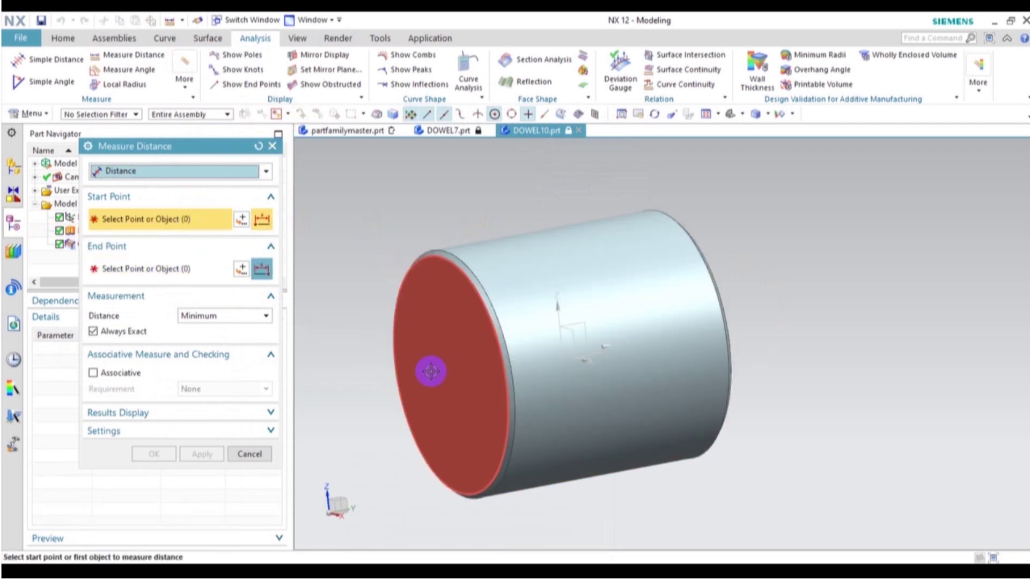
click(431, 369)
middle_drag(707, 341, 683, 333)
click(682, 333)
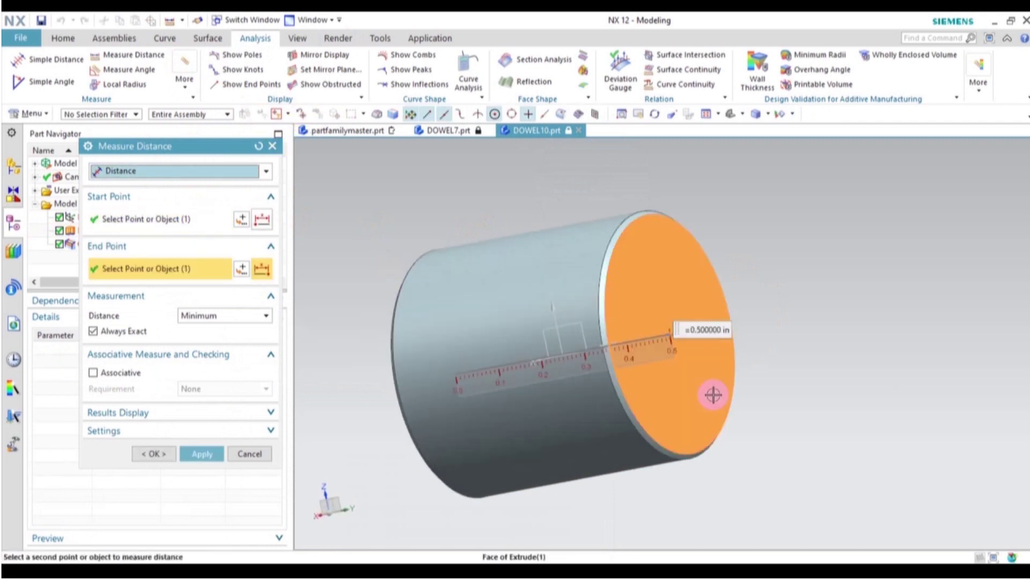
Measure the diameter of DOWEL10's cylindrical face and close the measurement without saving it.
click(177, 170)
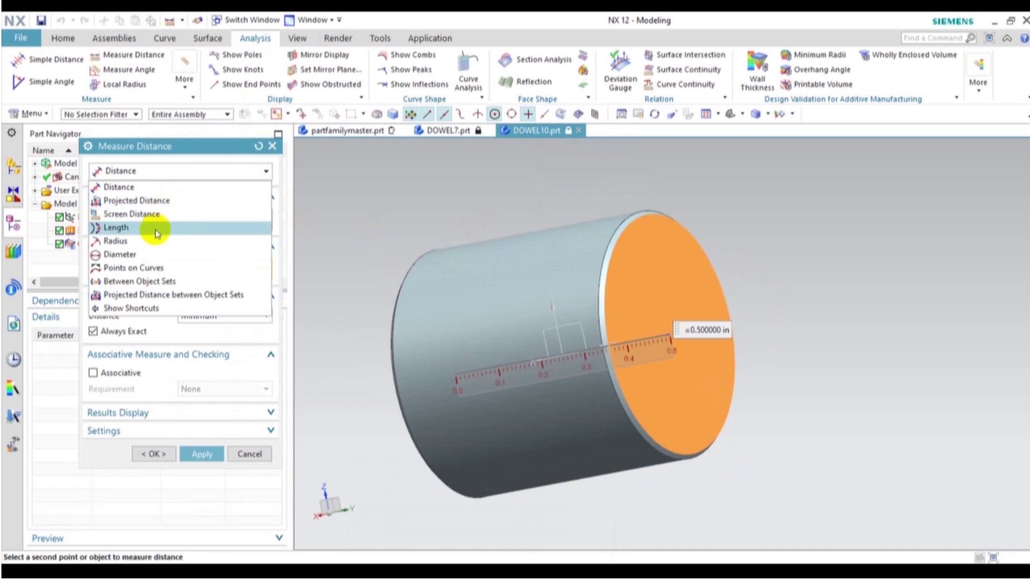
click(159, 242)
click(150, 171)
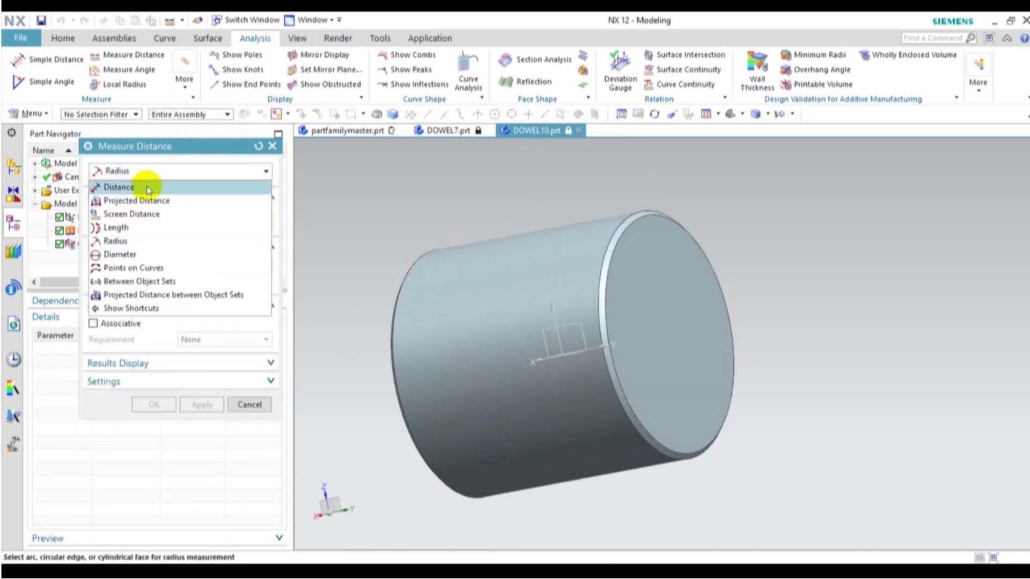
click(151, 252)
click(518, 323)
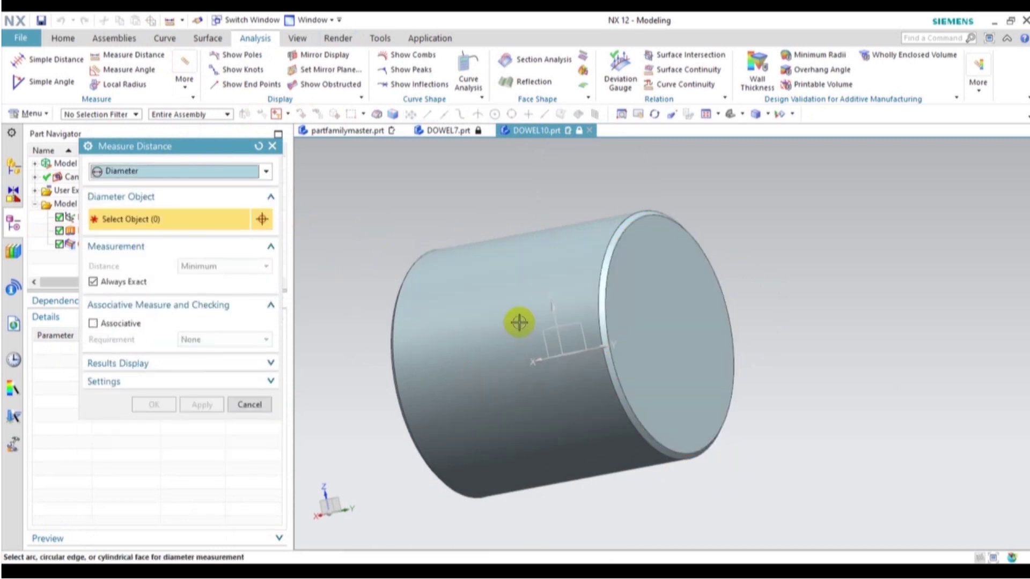
click(514, 290)
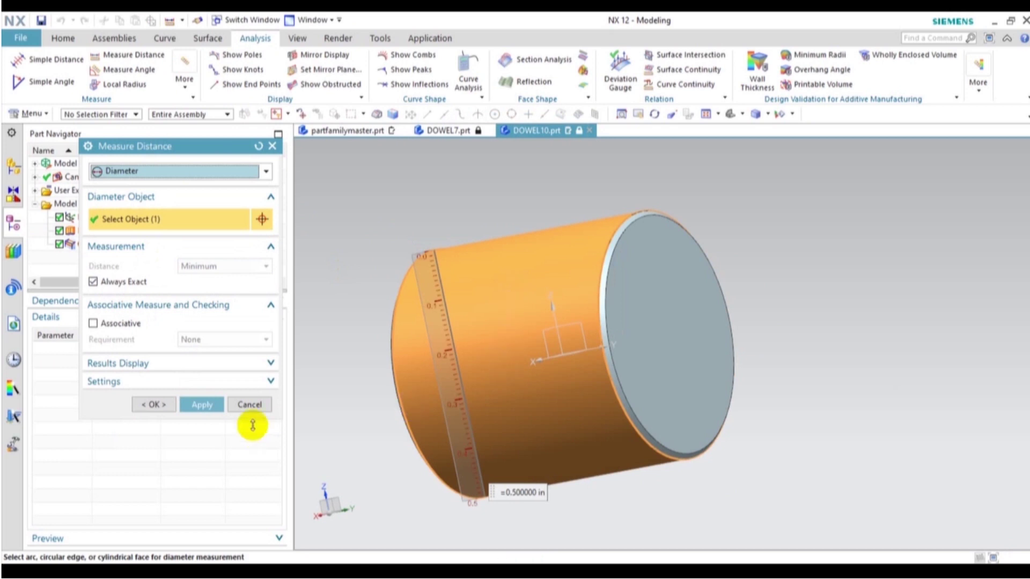
click(250, 406)
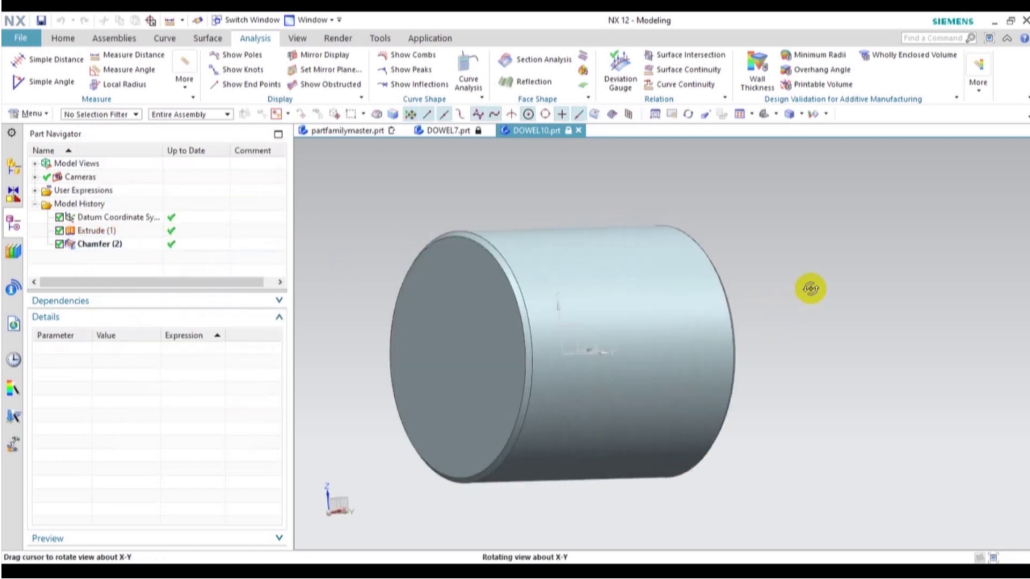